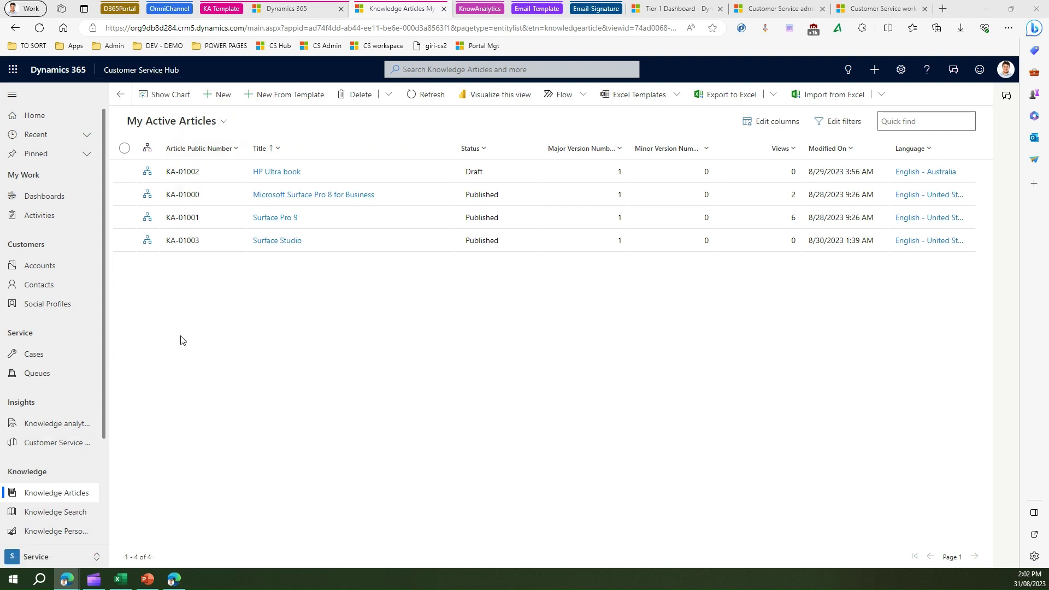
Start a new knowledge article and put the cursor in its empty Content editor
left_click(212, 99)
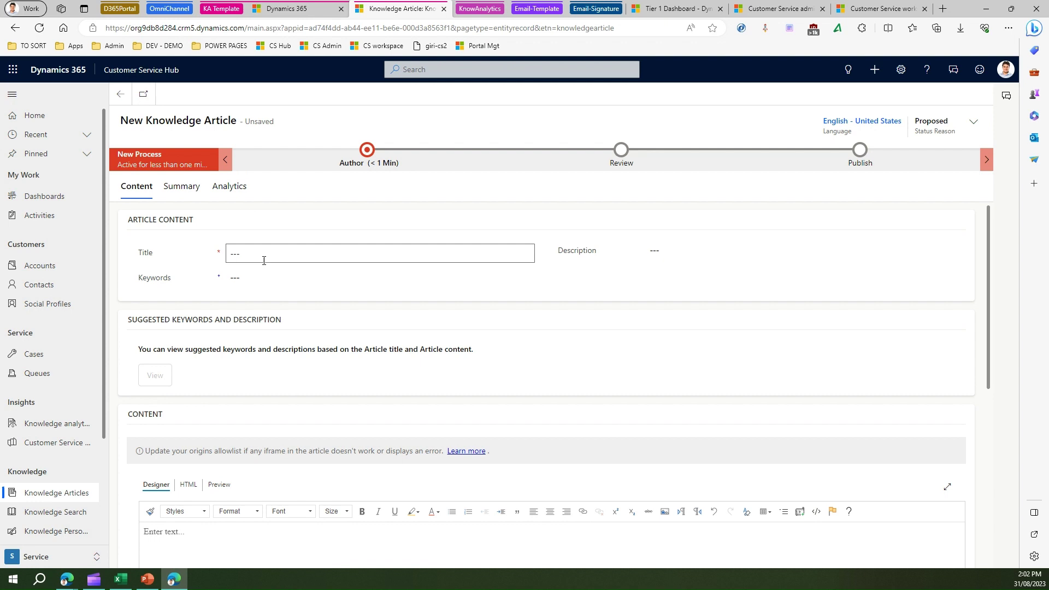
left_click(255, 253)
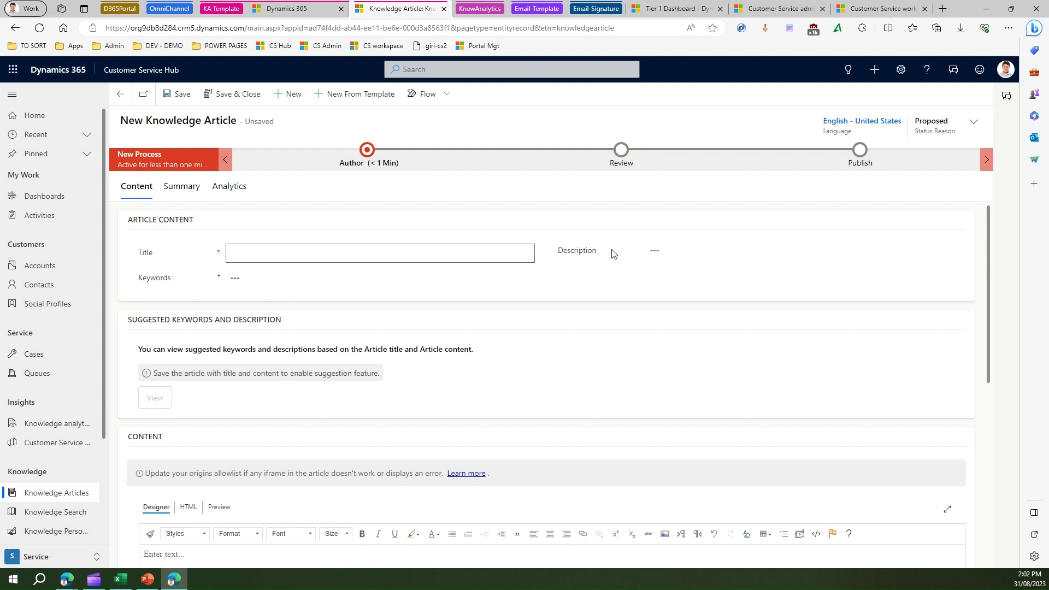
scroll(388, 425, "down", 6)
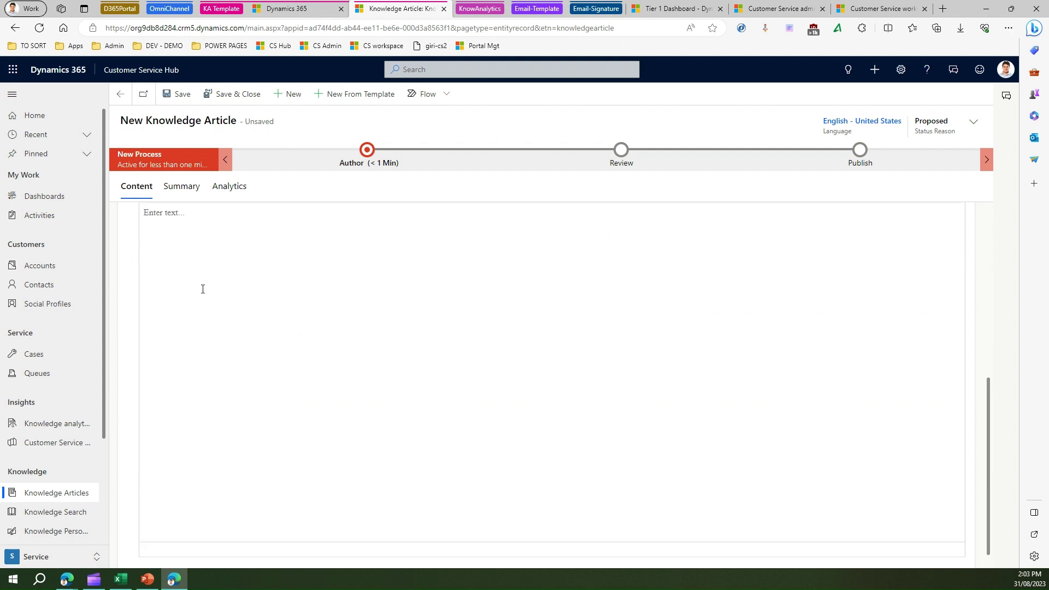
scroll(202, 288, "up", 5)
left_click_drag(990, 313, 985, 366)
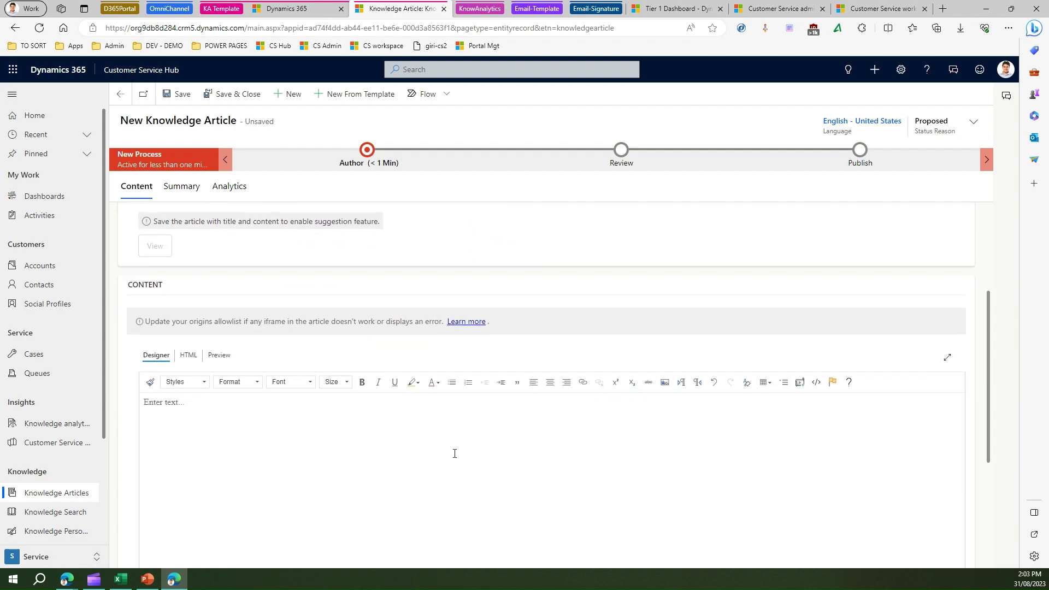
left_click(198, 412)
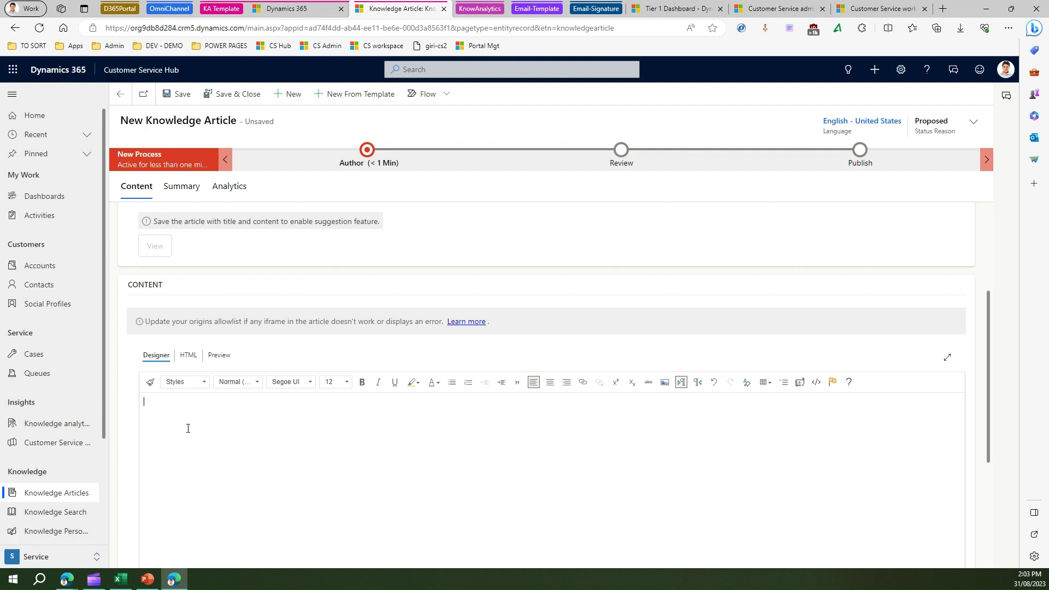
Type the Introduction, Steps, Inferences and Conclusion headings on separate lines
type("Introduction")
key("Return")
type("Steps")
key("Return")
type("Infree")
type("erence")
type("s")
key("Return")
type("Conclusion")
Add placeholder lines 'xxxxxxxx', 'XXXXX' and 'XXXXXXXX Steps XXXX' beneath the headings
left_click(165, 416)
key("Return")
type("xxxxxxxx")
key("Return")
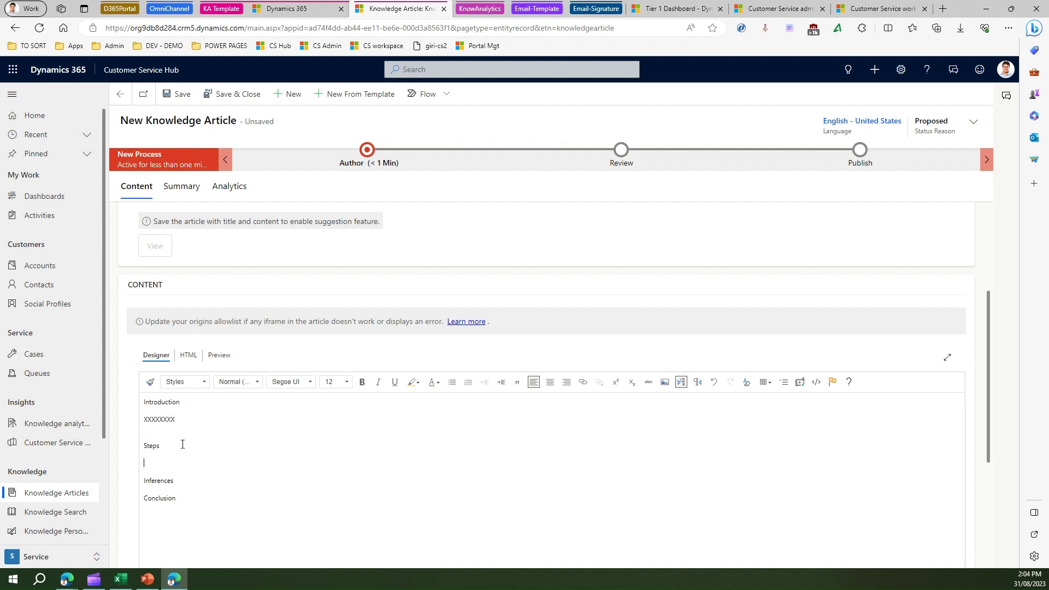
type("XXXXX")
key("Return")
type("XXXXXXXX Steps XXXX")
Make the Introduction, Steps, Inferences and Conclusion headings bold
double_click(167, 405)
key("ctrl+b")
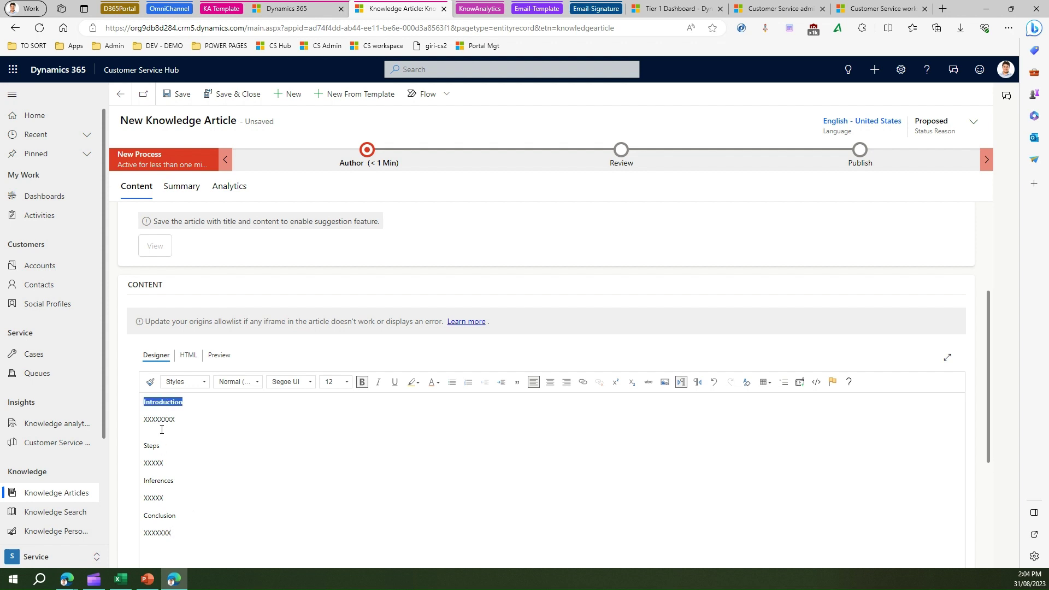
double_click(157, 447)
key("ctrl+b")
double_click(157, 481)
key("ctrl+b")
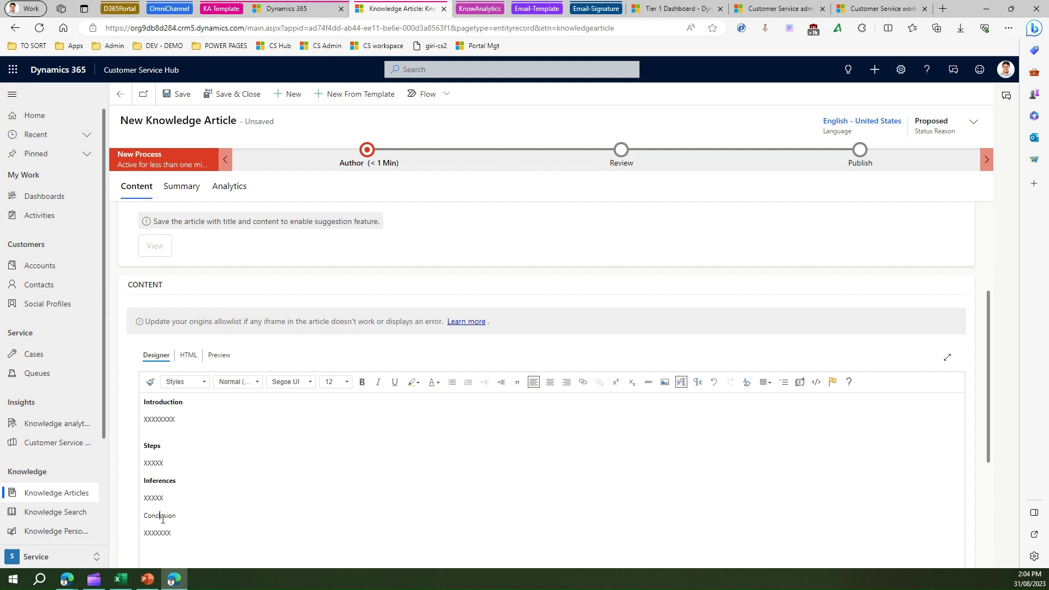
double_click(159, 515)
key("ctrl+b")
Insert blank lines before the Inferences and Conclusion headings
left_click(194, 503)
key("Return")
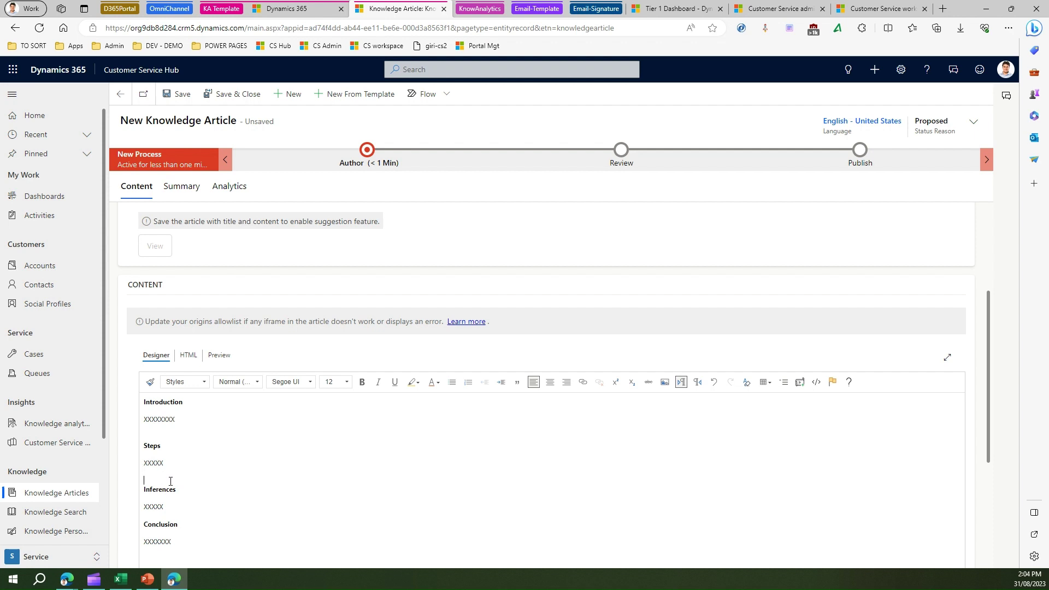
left_click(146, 513)
key("Return")
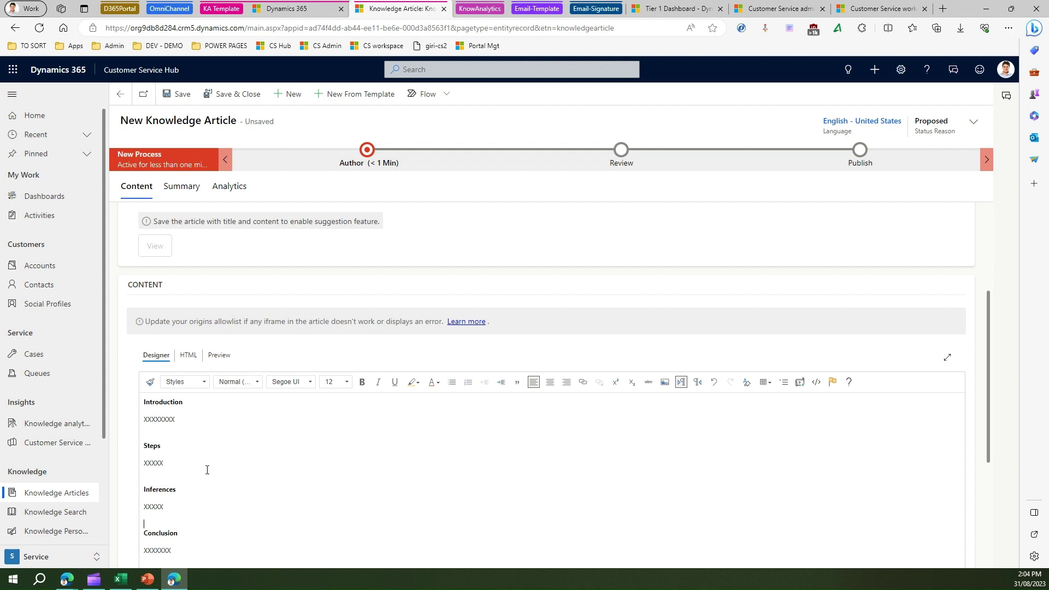
key("ctrl+a")
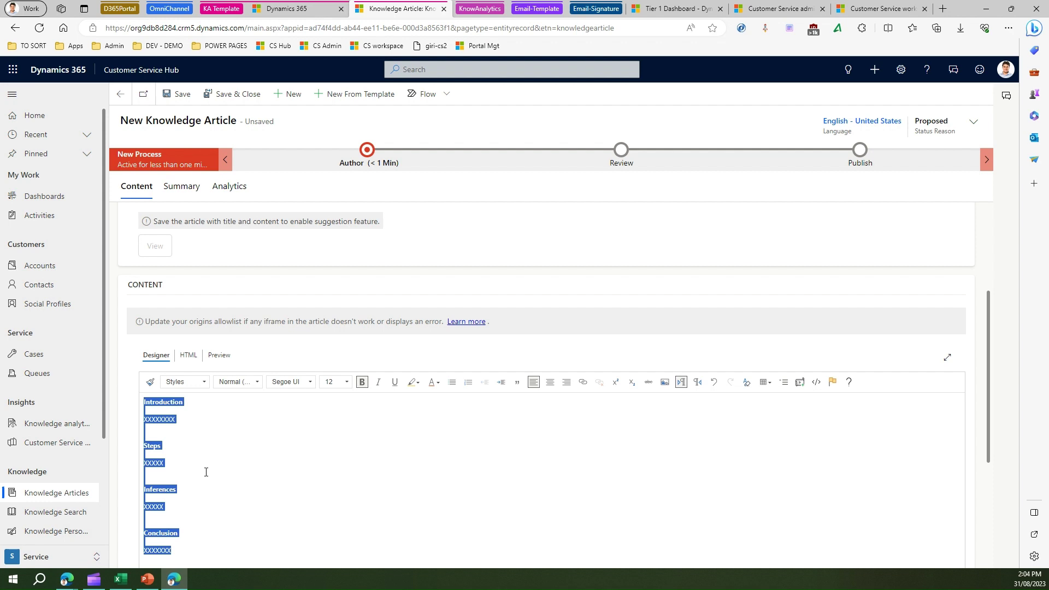
left_click(206, 472)
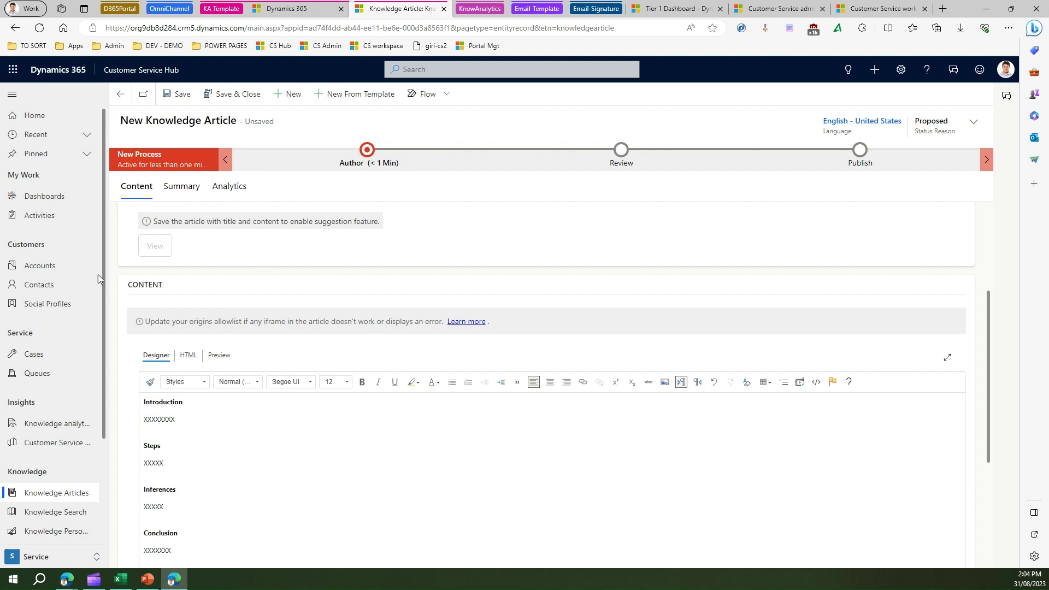
Discard the drafted article, try New From Template, then cancel back to a fresh empty article
left_click(68, 494)
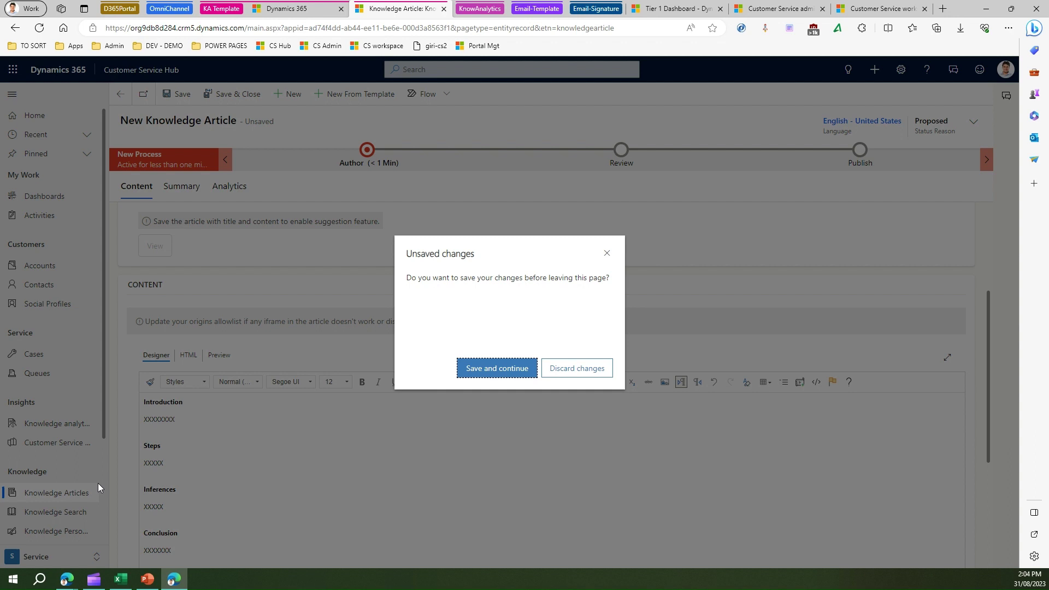
left_click(560, 369)
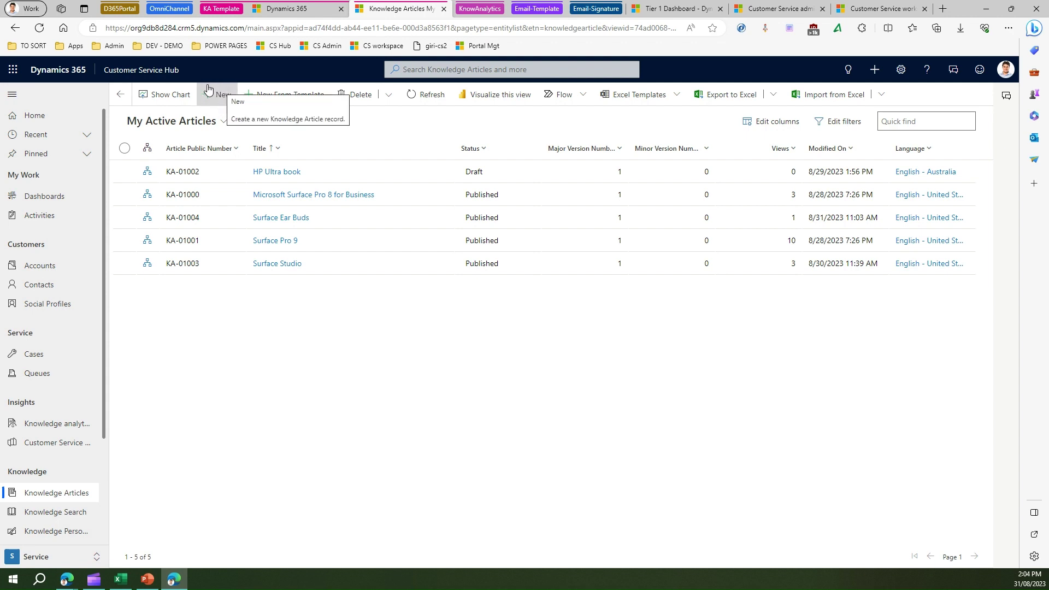
left_click(275, 92)
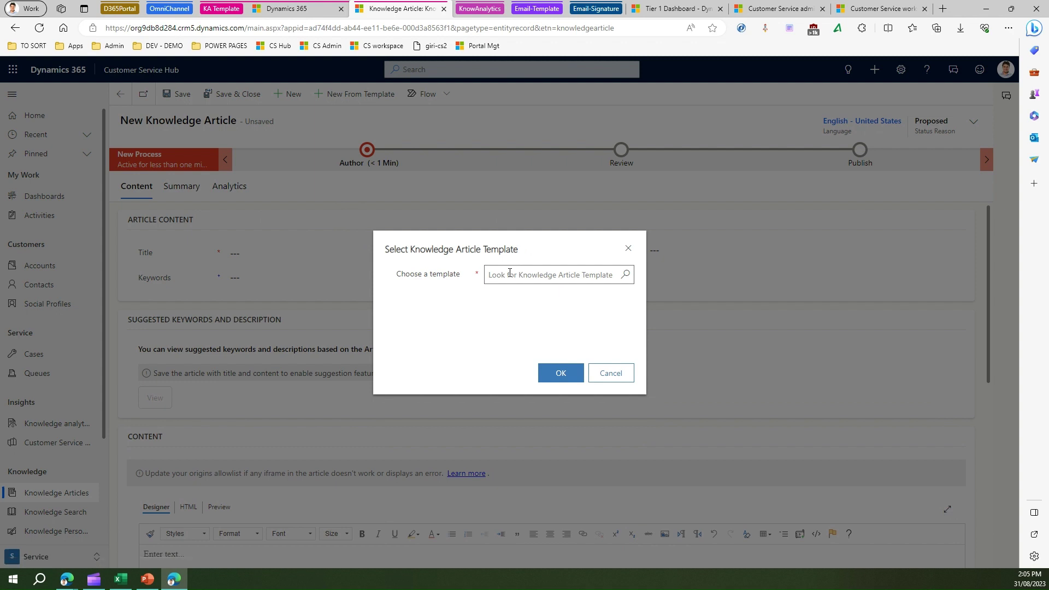
left_click(509, 273)
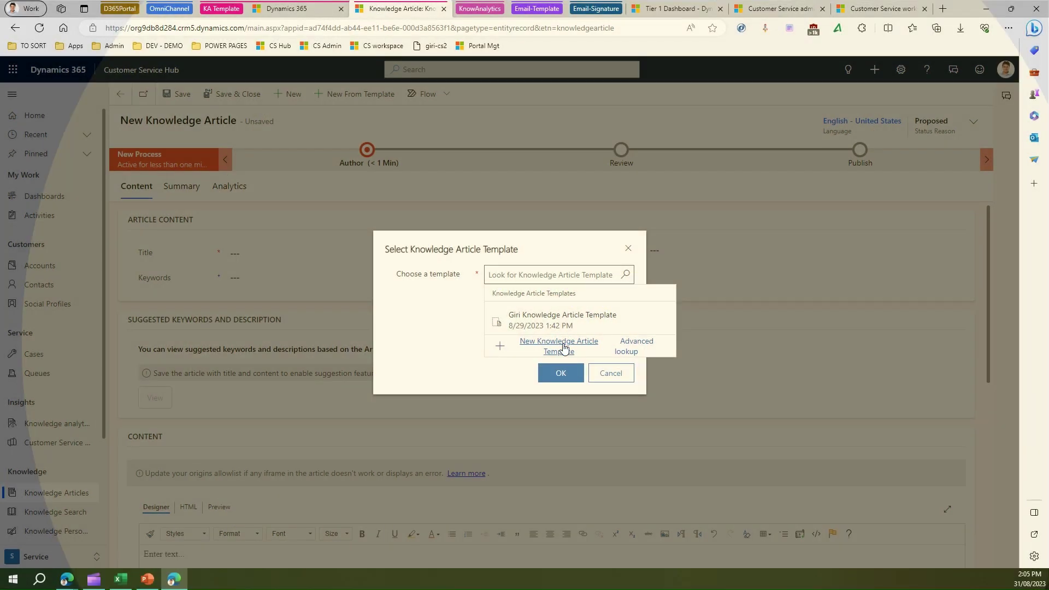
left_click(563, 349)
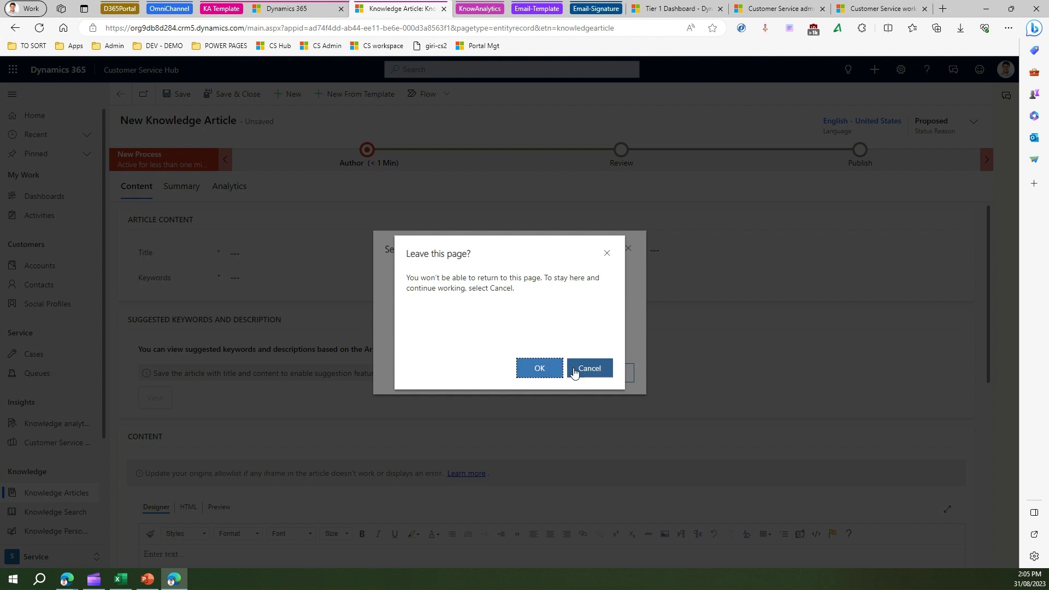
left_click(577, 370)
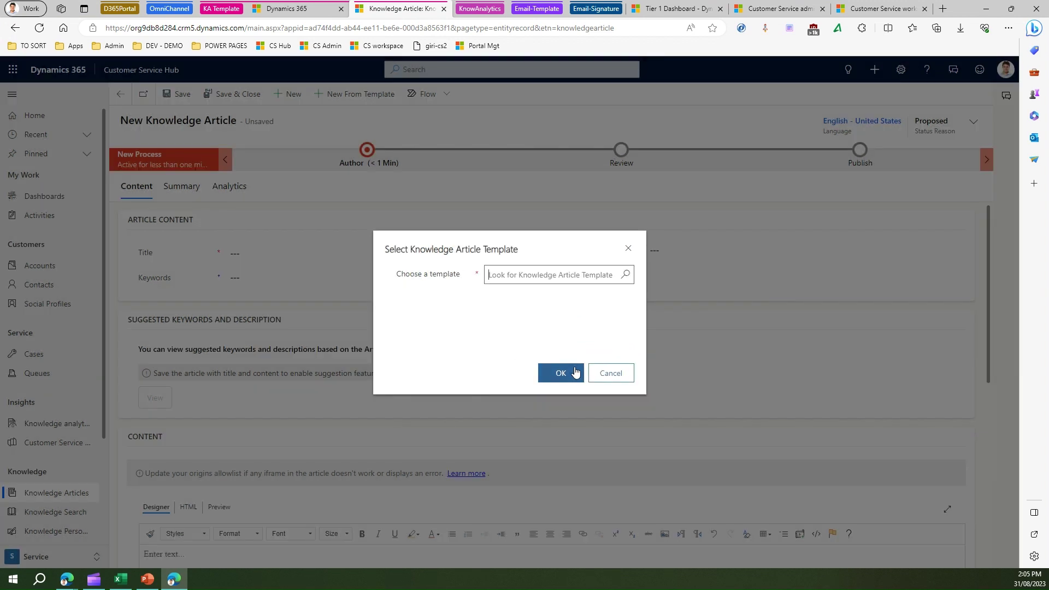
left_click(604, 375)
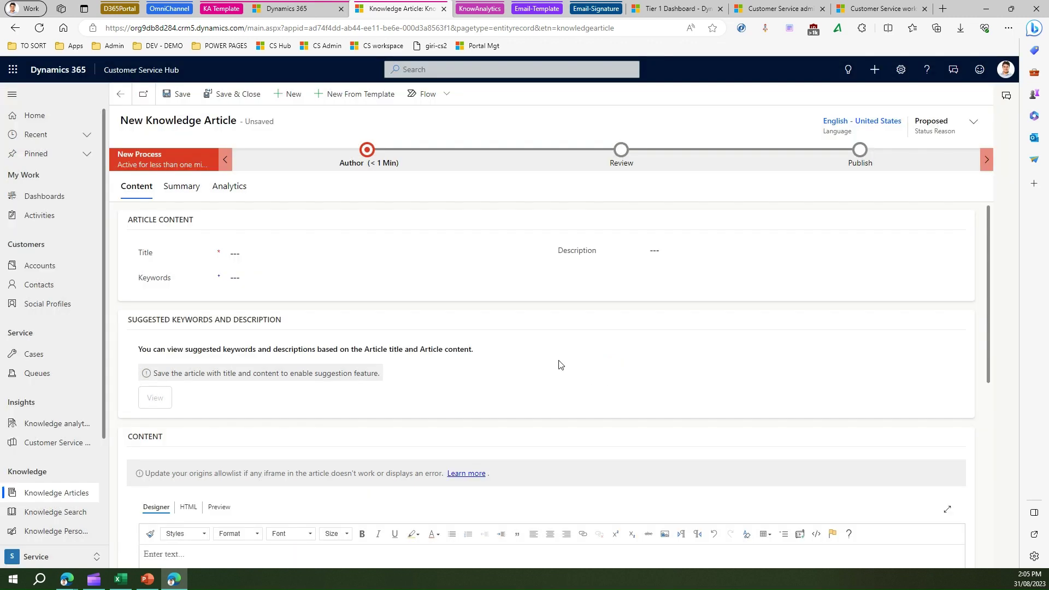
Start a new knowledge article template from the admin center's Knowledge settings
left_click(296, 8)
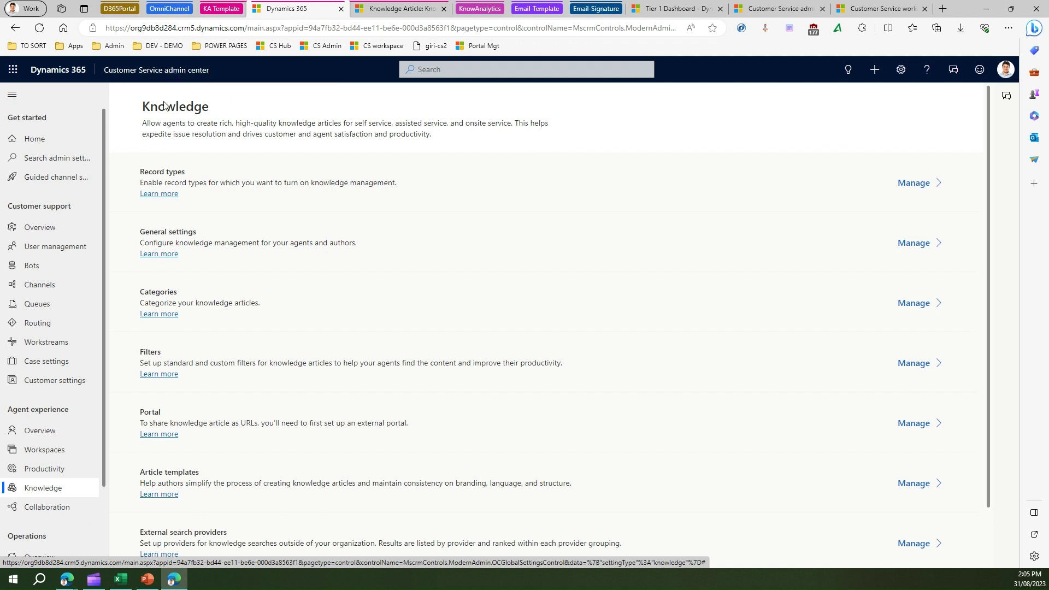
left_click(55, 494)
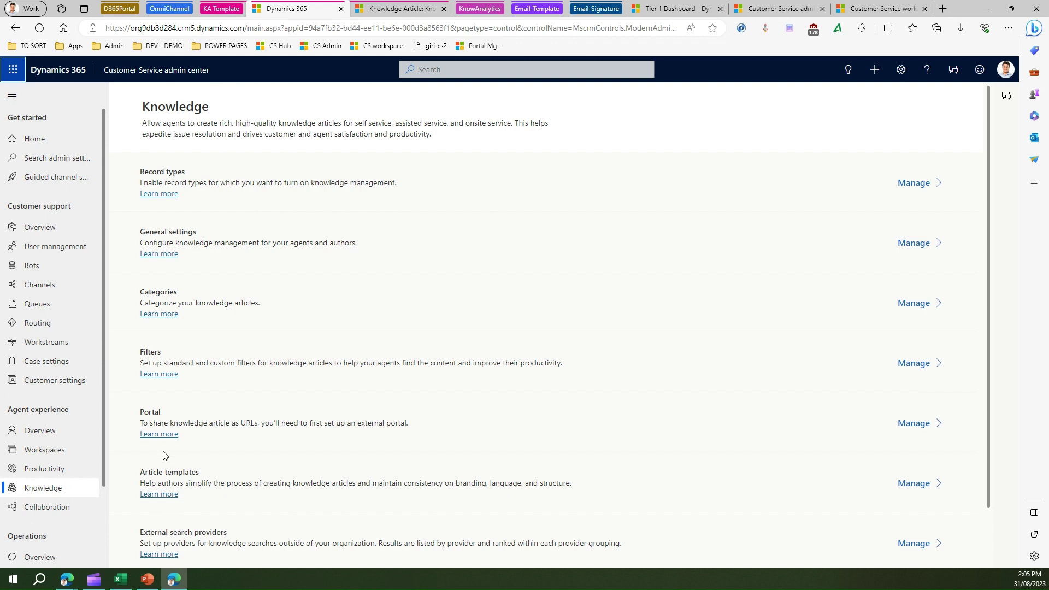
left_click(916, 484)
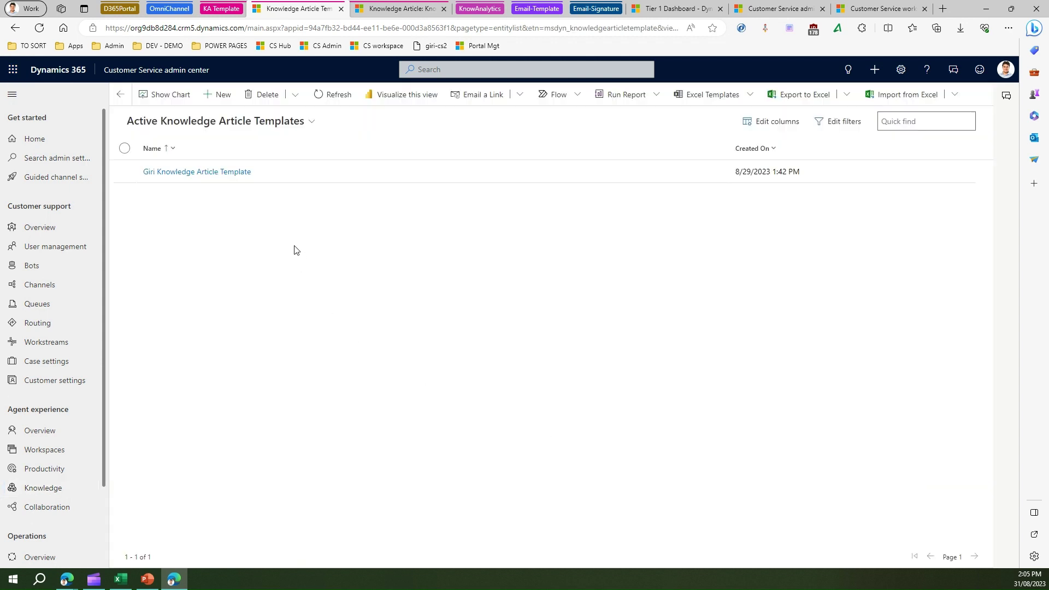
left_click(222, 94)
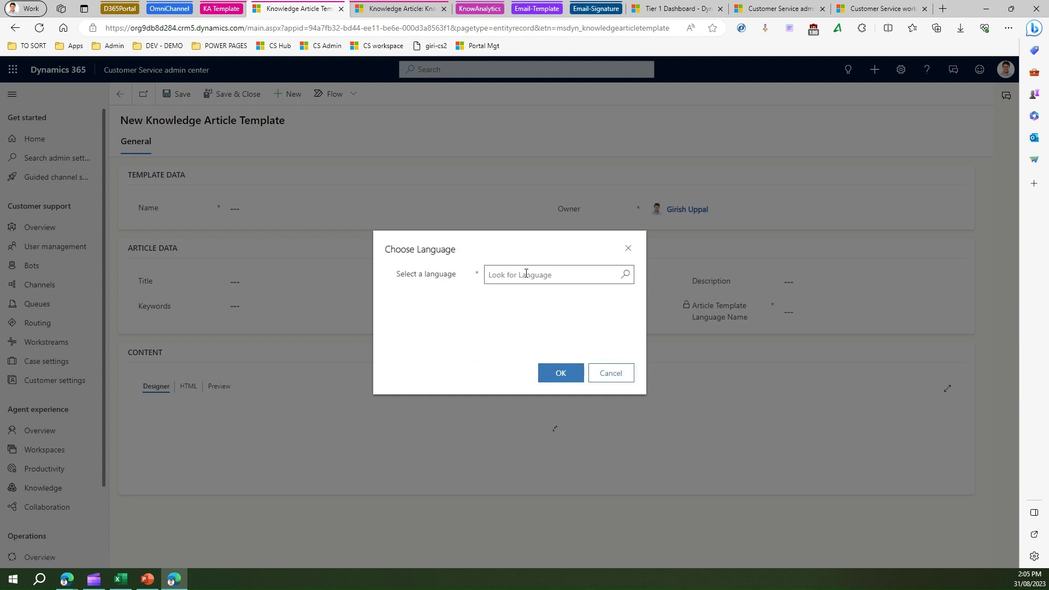
Set the template language to English - Australia
left_click(526, 273)
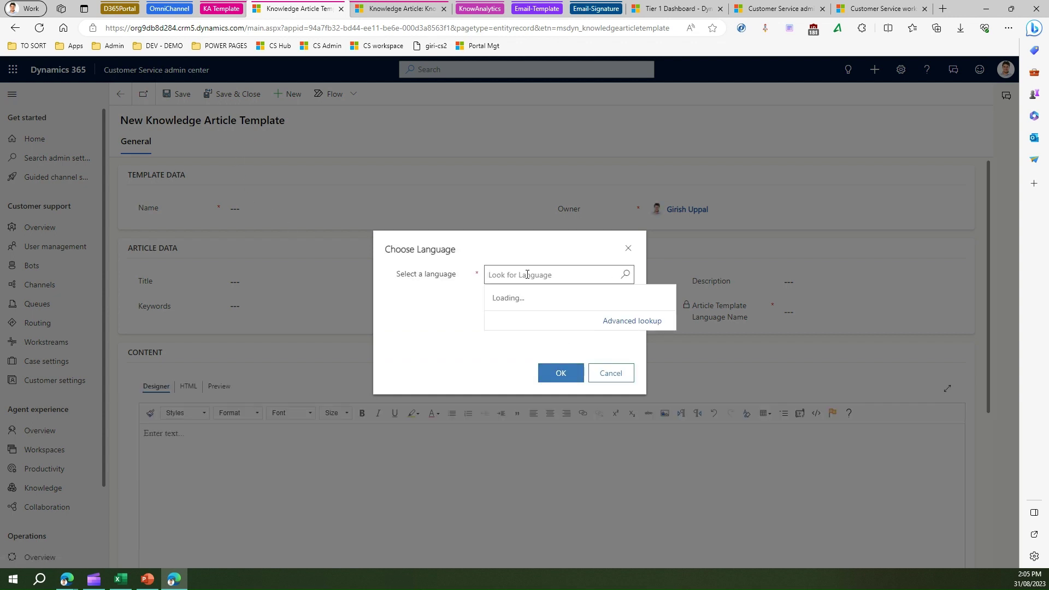
type("eng")
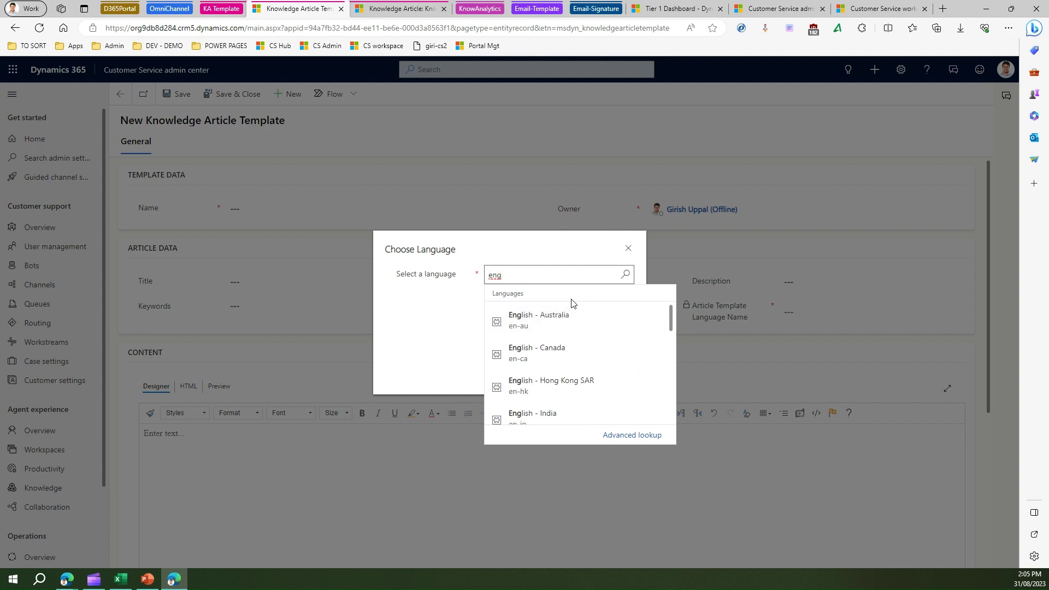
left_click(565, 316)
left_click(560, 373)
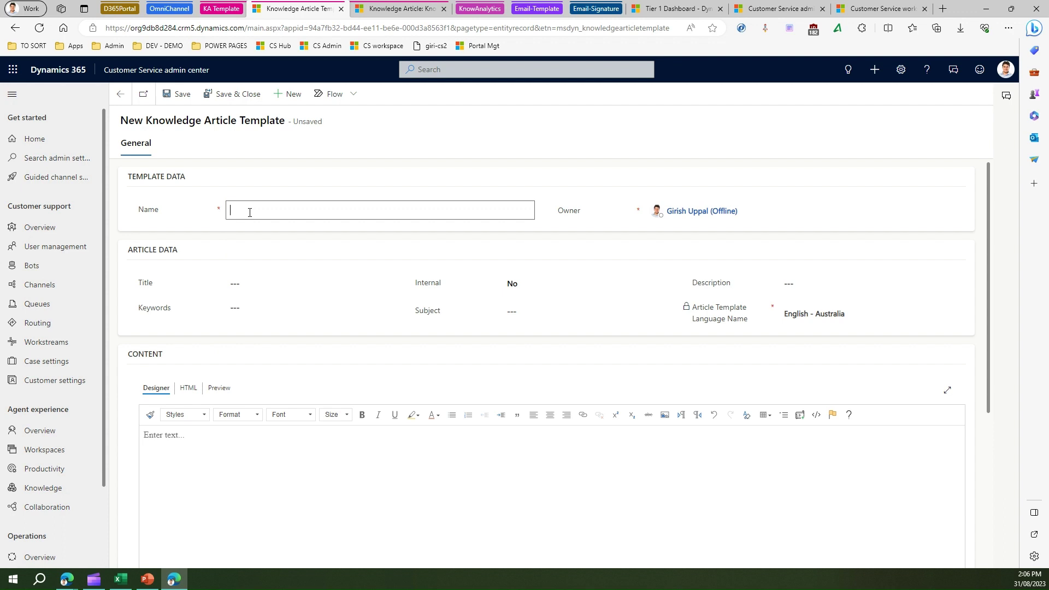
Enter name 'Portal Authentication', title 'Portal Auth Issue', and keywords 'login, password, authentication, authorization'
type("Portal Aut")
type("hentication")
left_click(265, 283)
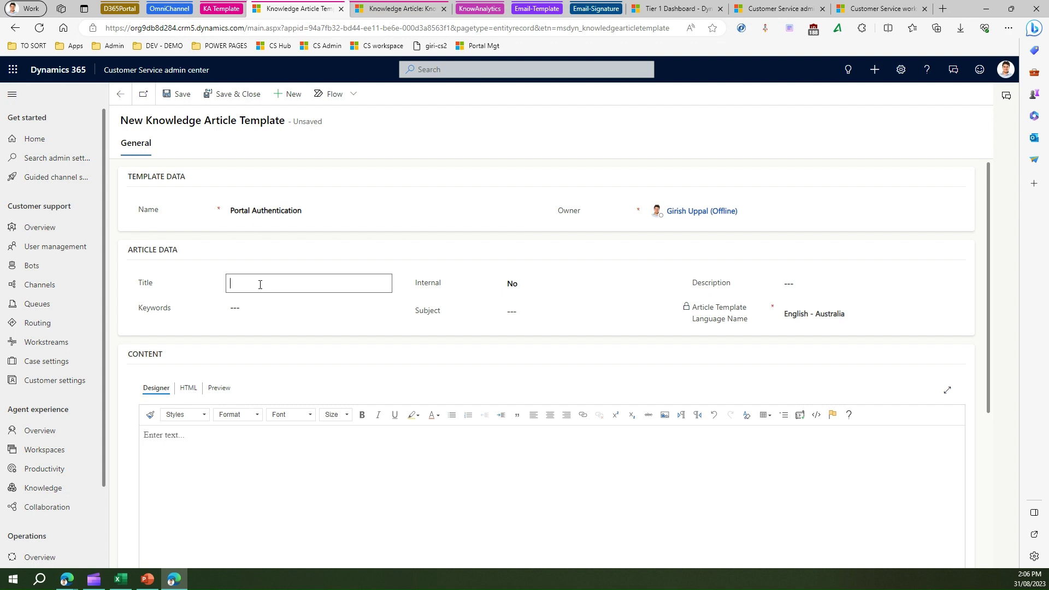
type("Portal Auth Issue")
left_click(234, 305)
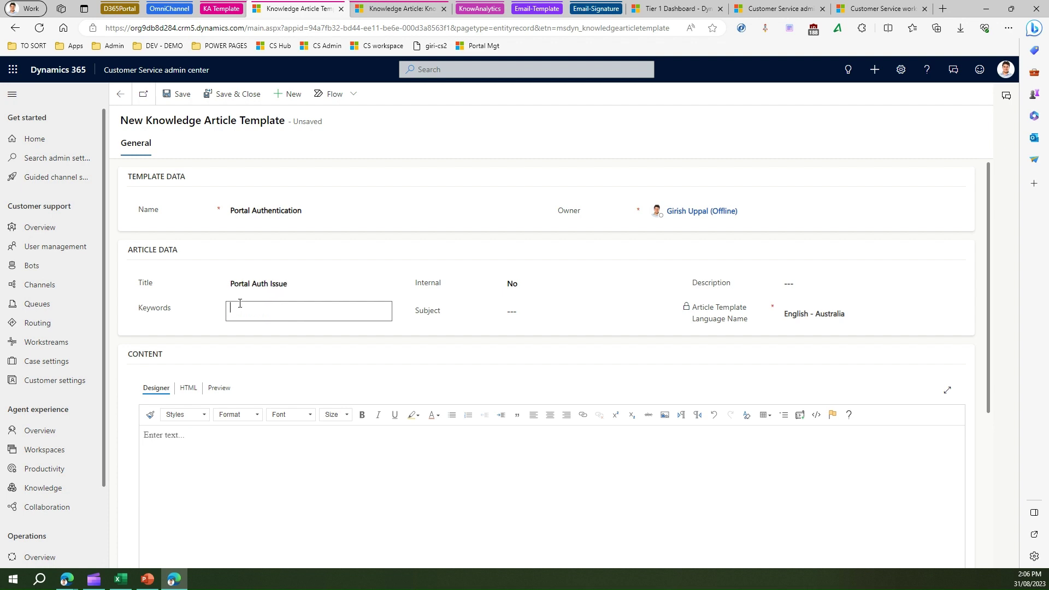
type("login, password, authentication, authorization")
Paste the four-section outline into the template content and colour the Introduction heading red
left_click(211, 440)
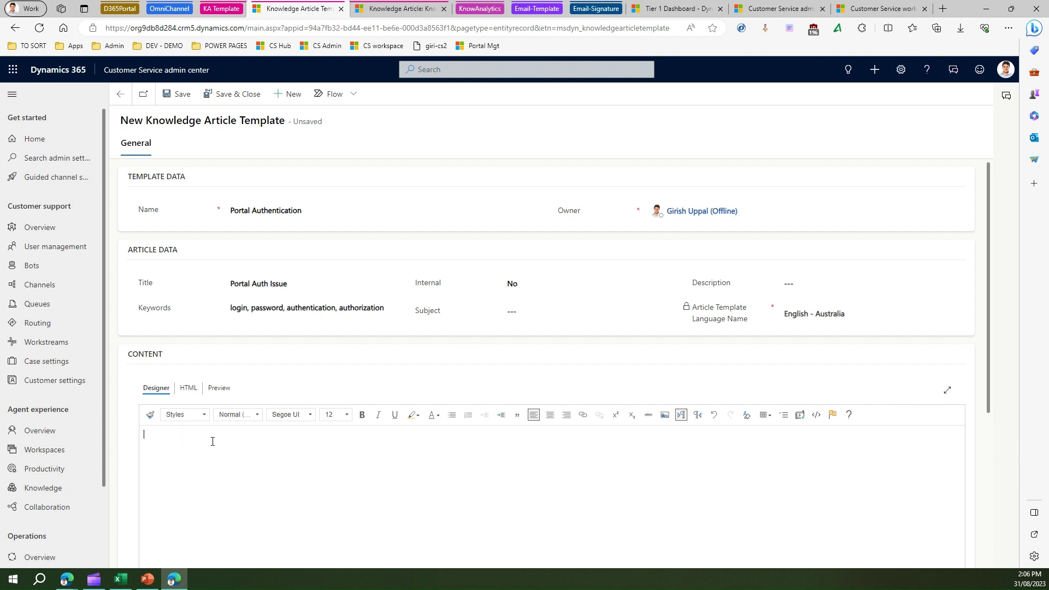
type("Introduction xxxxxxxx Steps xxxxx Inferences xxxxx Conclusion xxxxxxx")
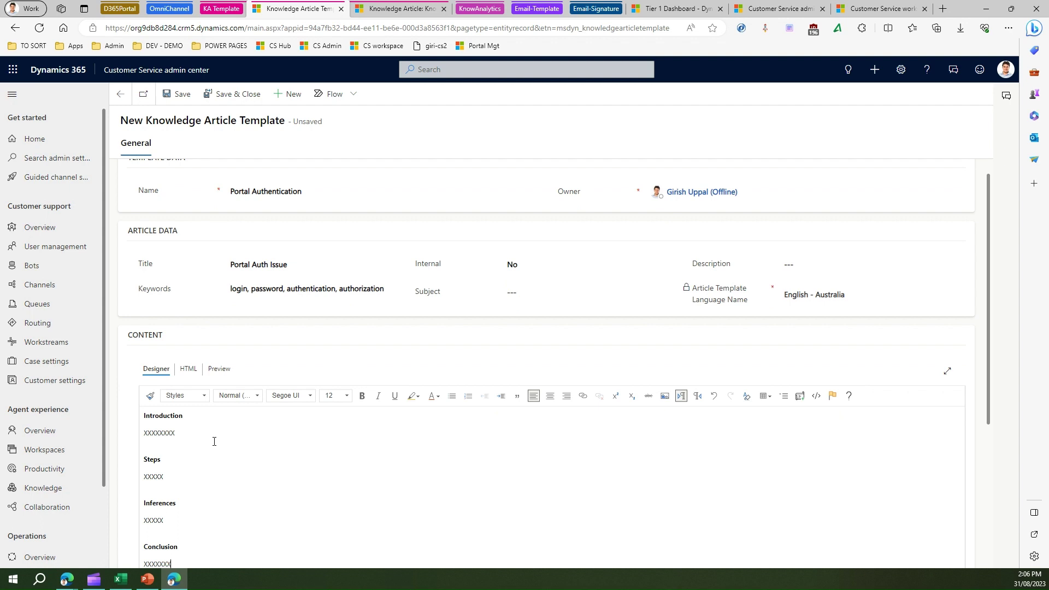
double_click(159, 415)
left_click(438, 401)
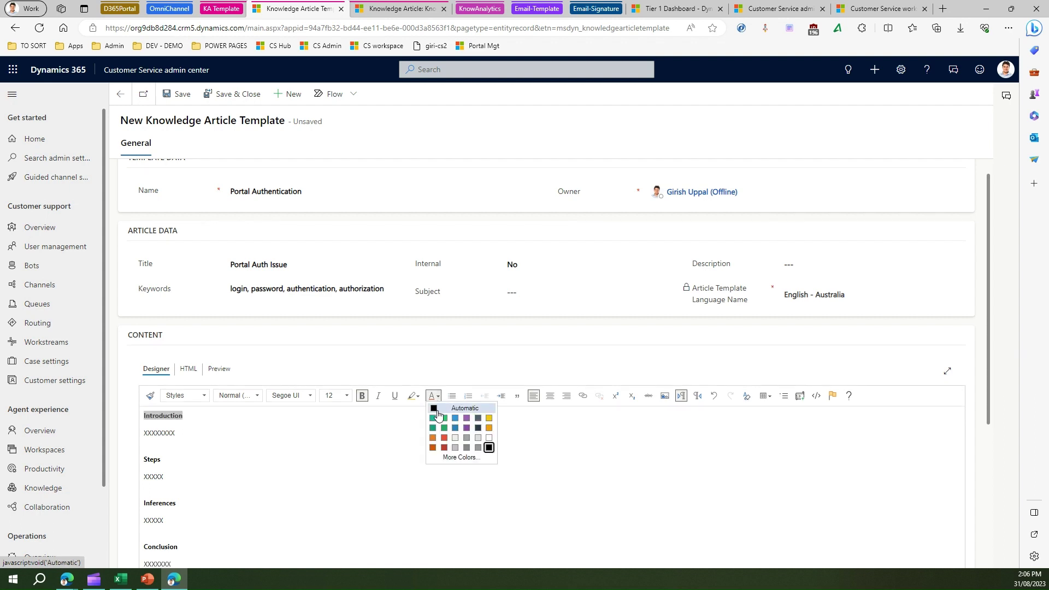
left_click(446, 440)
left_click(289, 462)
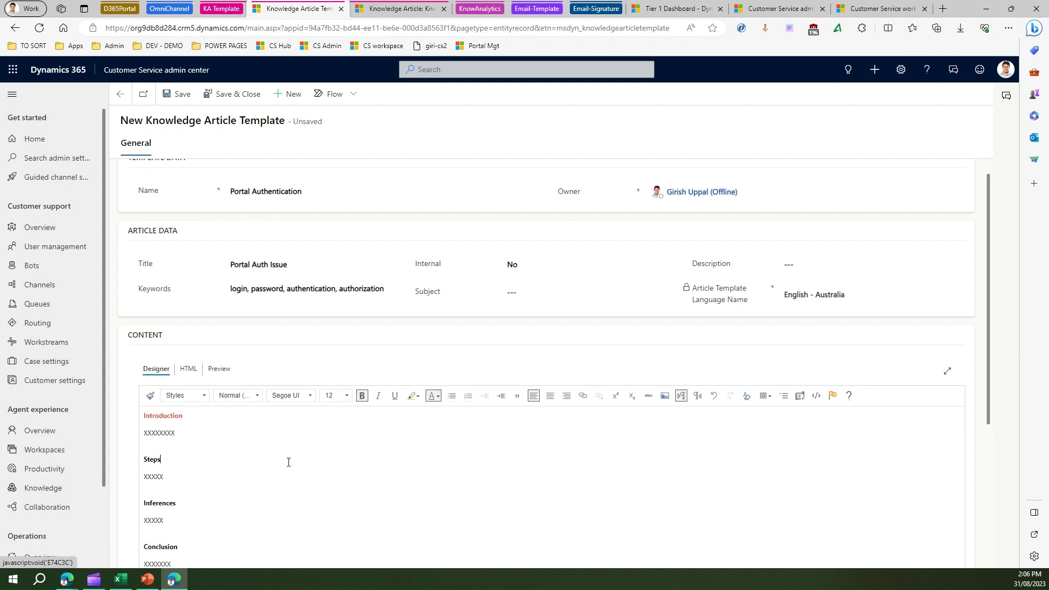
Increase the font size of the Introduction heading
double_click(161, 416)
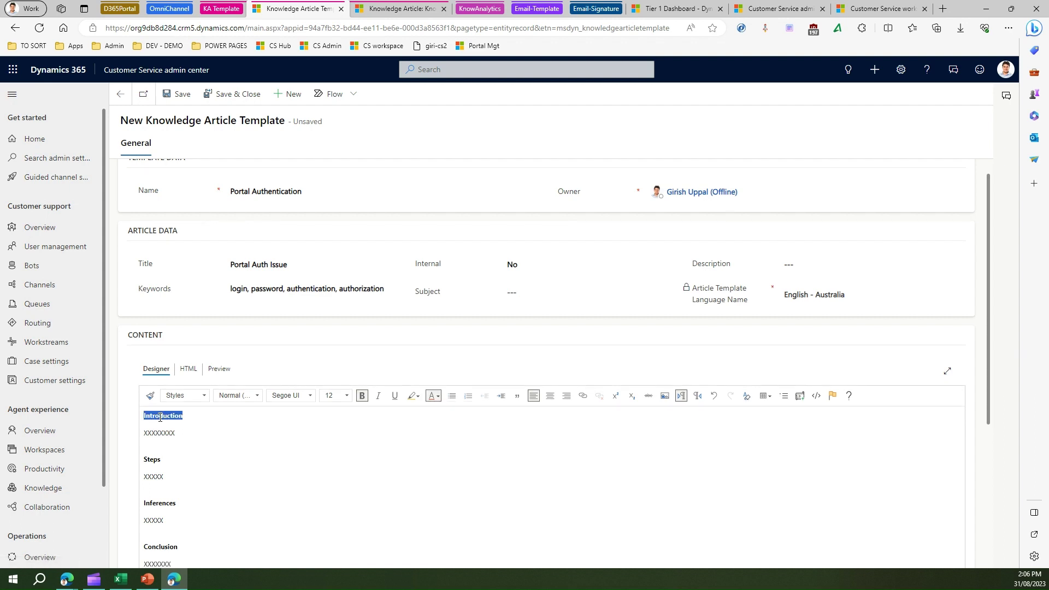
left_click(346, 395)
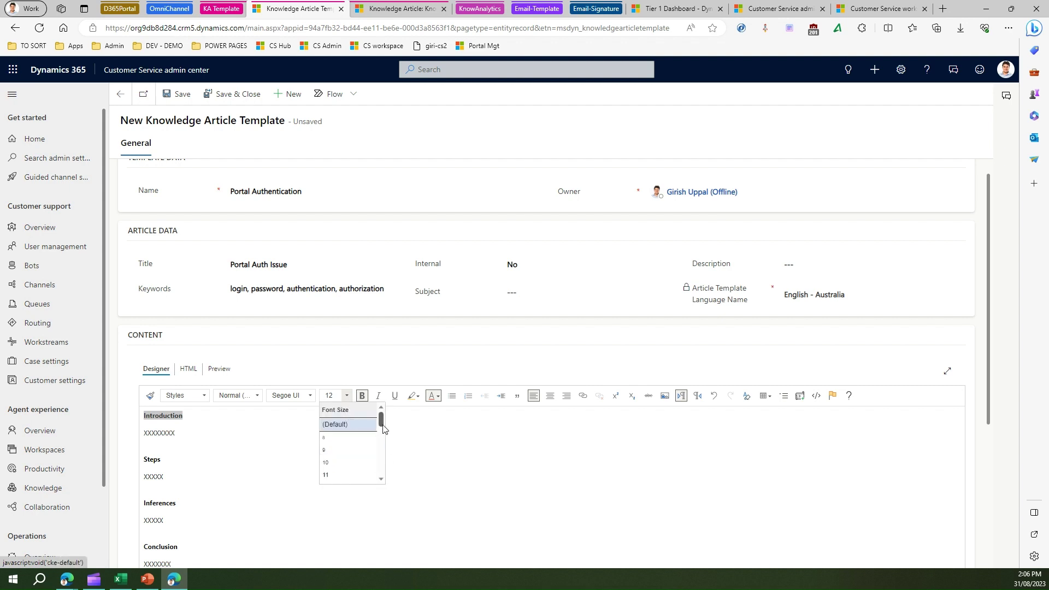
scroll(347, 459, "down", 3)
left_click(346, 451)
left_click(210, 444)
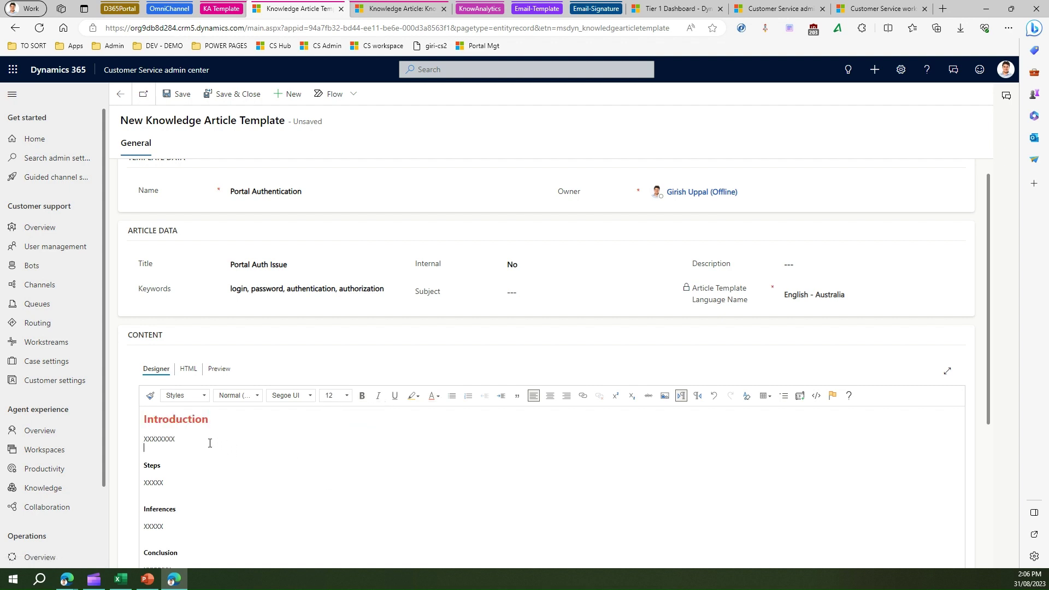
Copy Introduction's formatting onto the Steps, Inferences and Conclusion headings with Format Painter
double_click(184, 423)
left_click(150, 395)
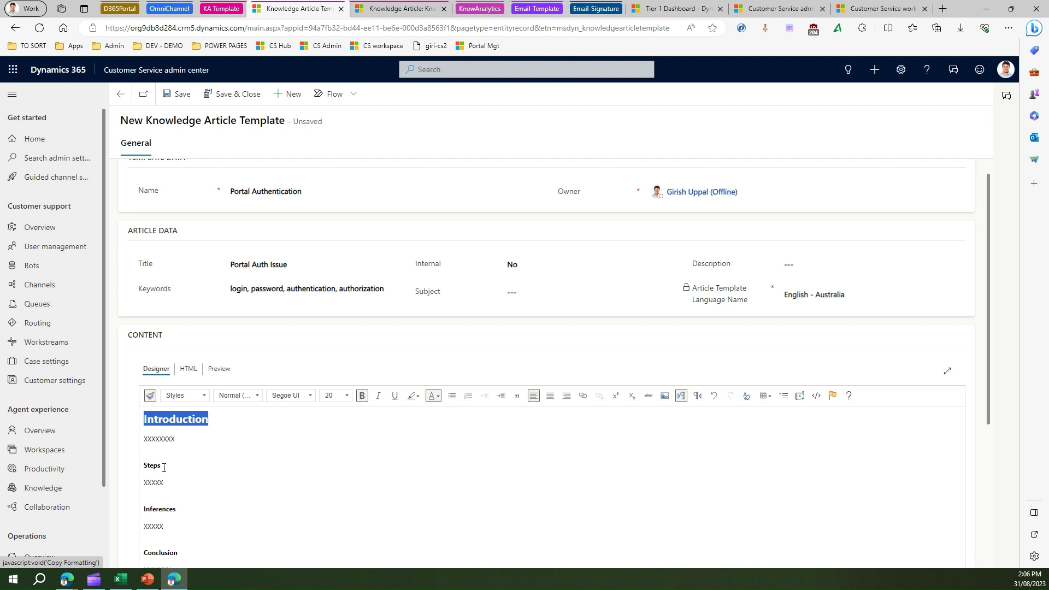
left_click_drag(162, 465, 139, 466)
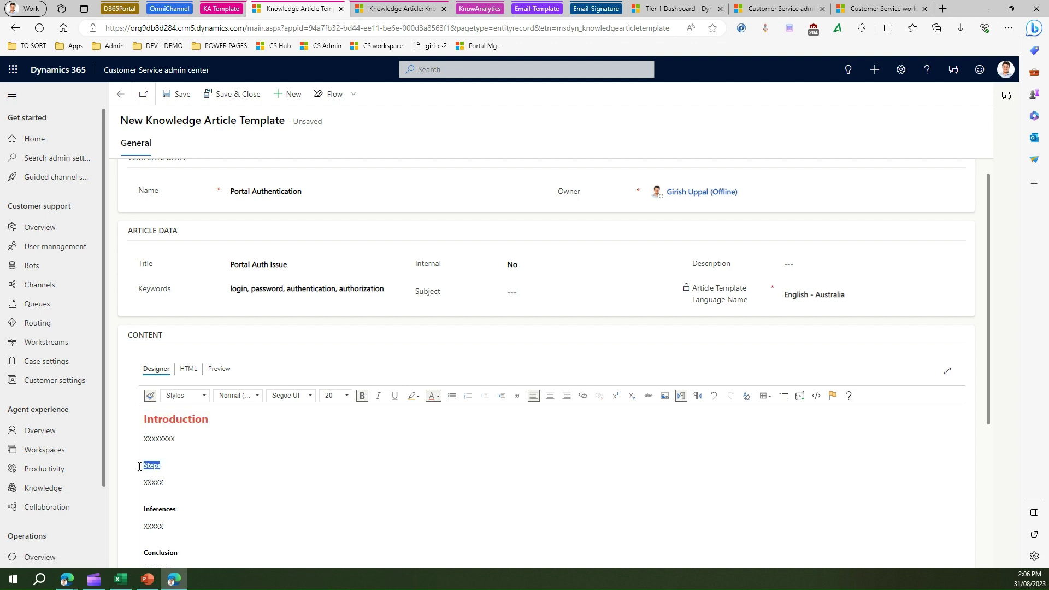
double_click(184, 514)
scroll(194, 517, "down", 4)
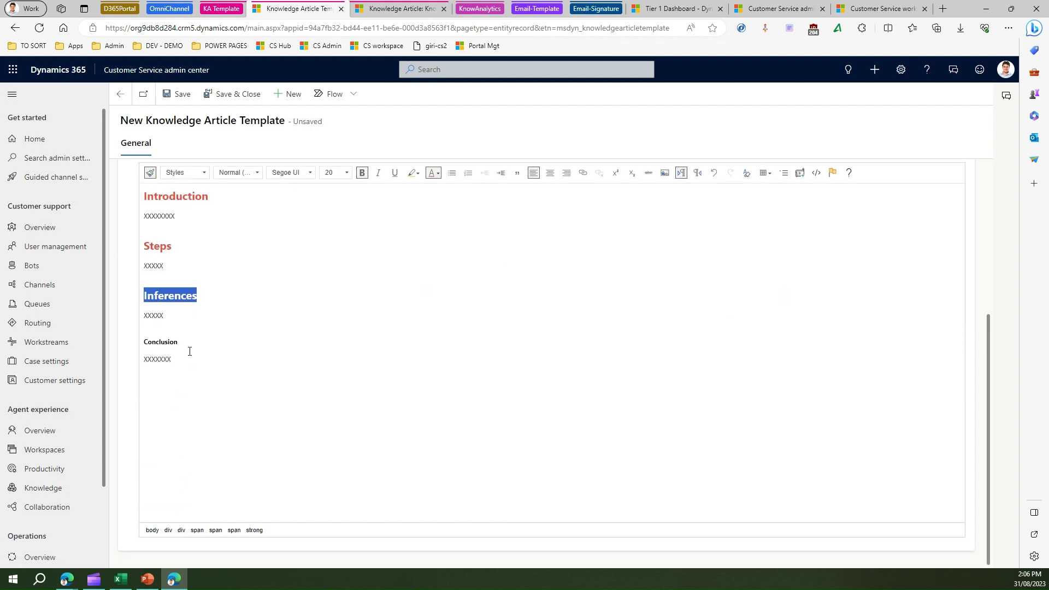
double_click(164, 342)
left_click(202, 366)
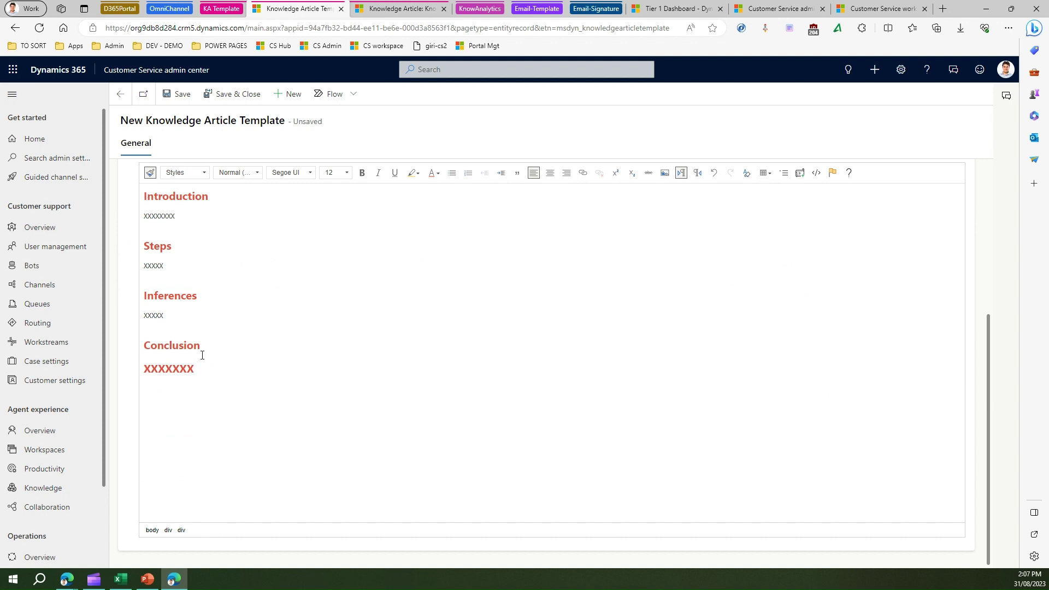
Undo the heading formatting accidentally applied to the placeholder lines
double_click(153, 315)
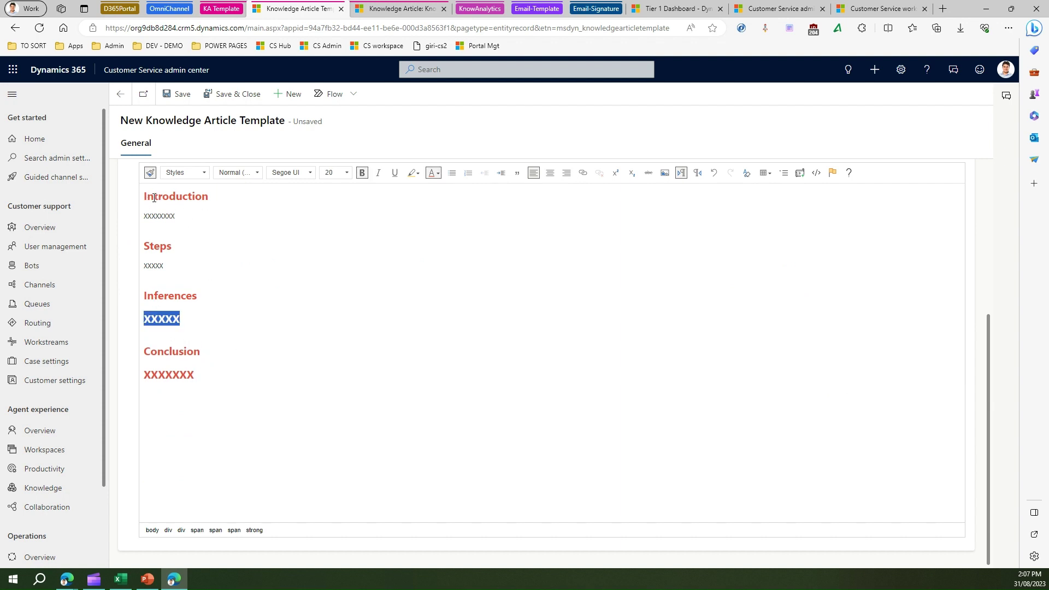
key("ctrl+z")
key("ctrl+z")
key("ctrl+plus")
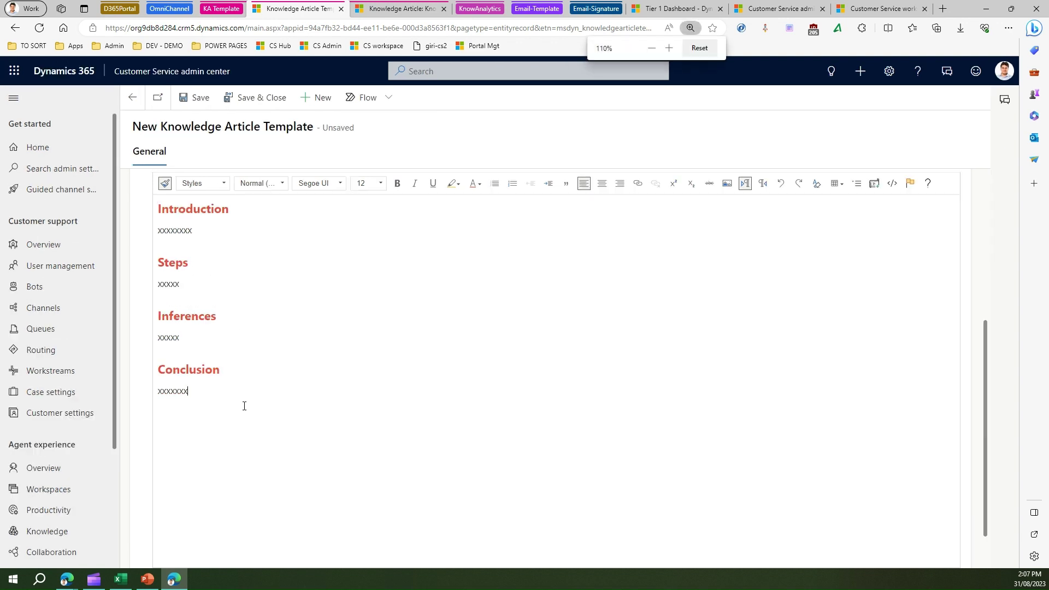
key("ctrl+y")
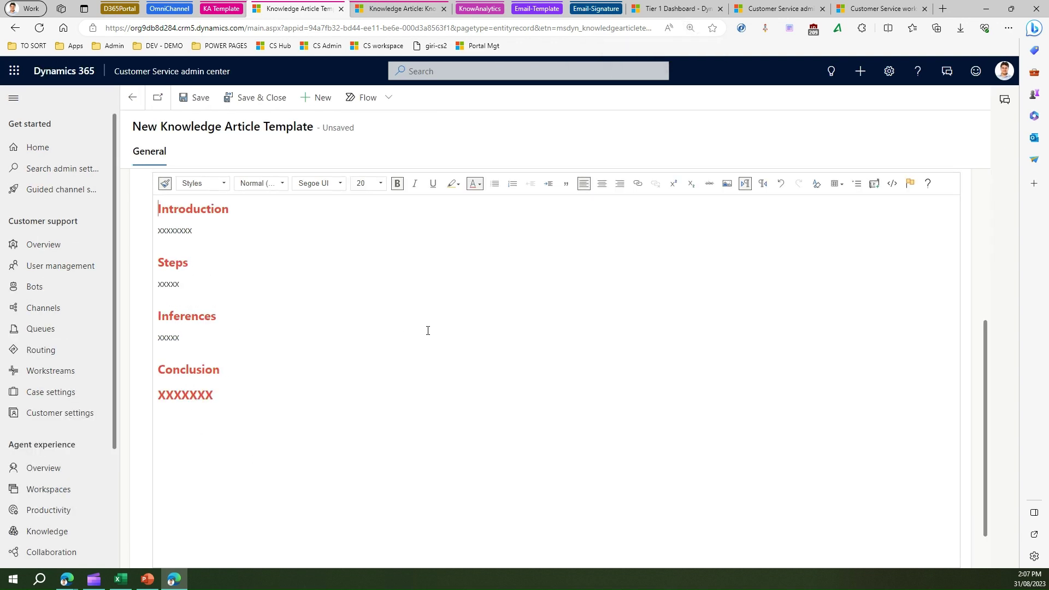
key("ctrl+z")
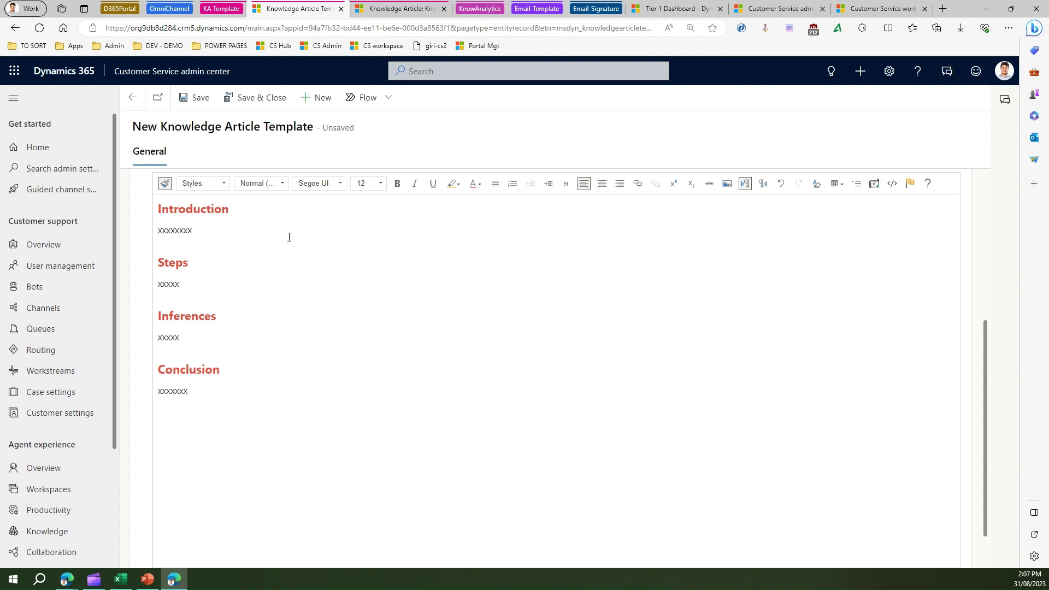
Save and close the Portal Authentication template
scroll(230, 173, "up", 5)
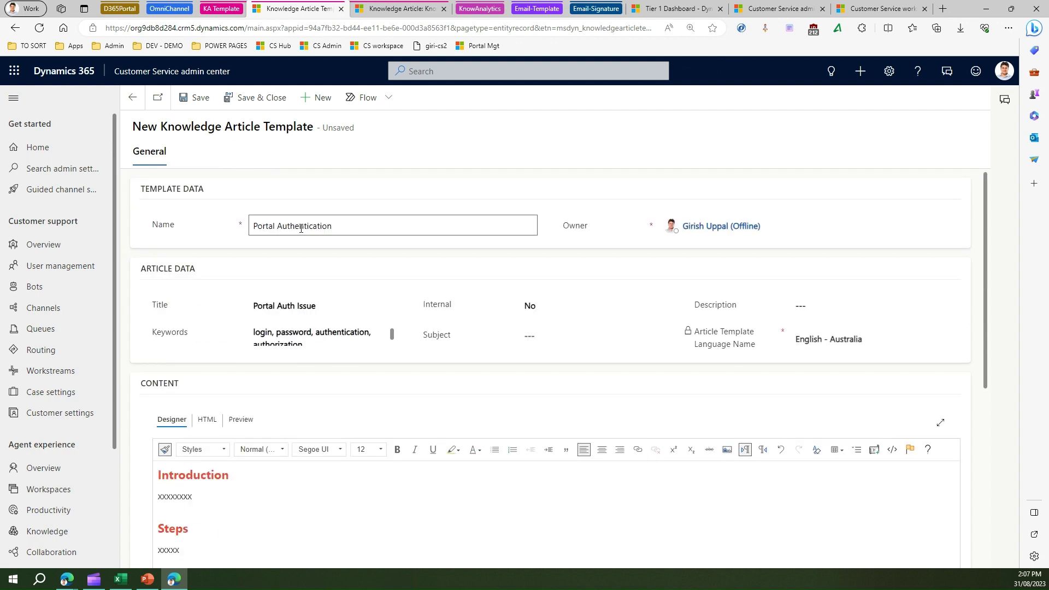
left_click(198, 100)
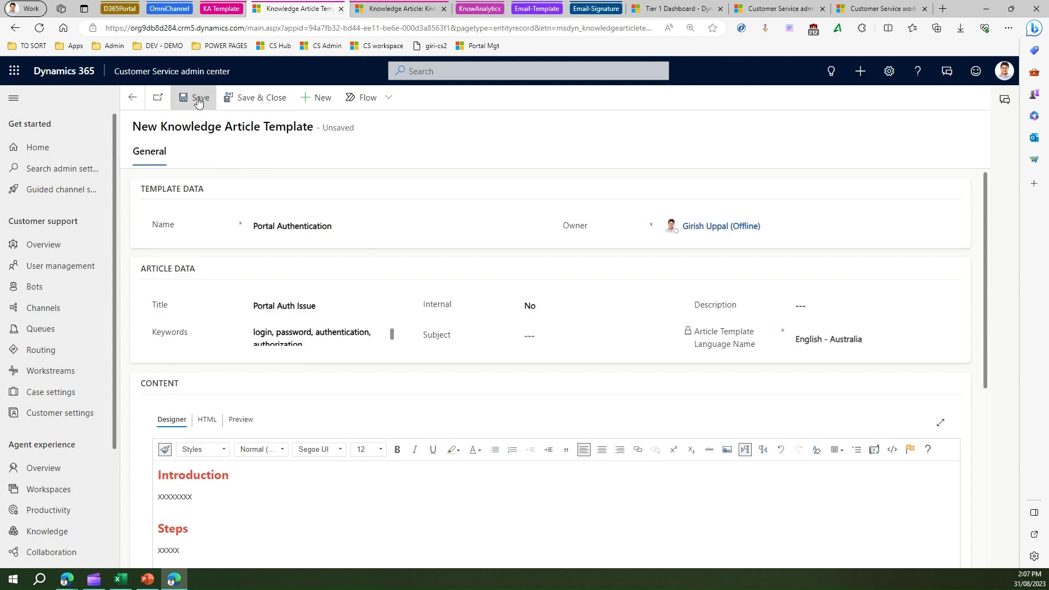
left_click(247, 103)
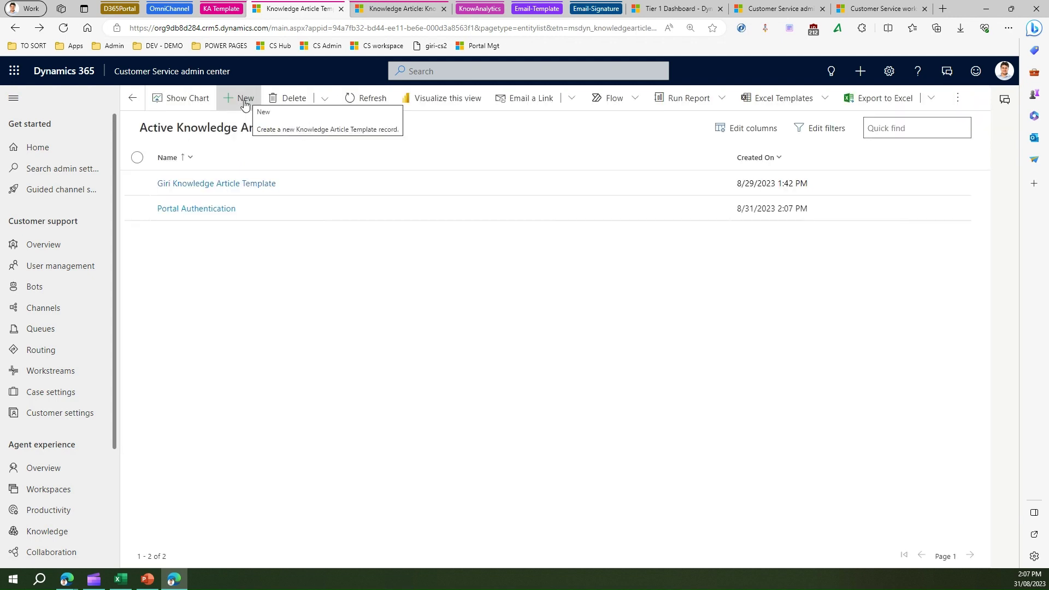
Back in the Hub, discard the blank unsaved article to return to My Active Articles
left_click(371, 11)
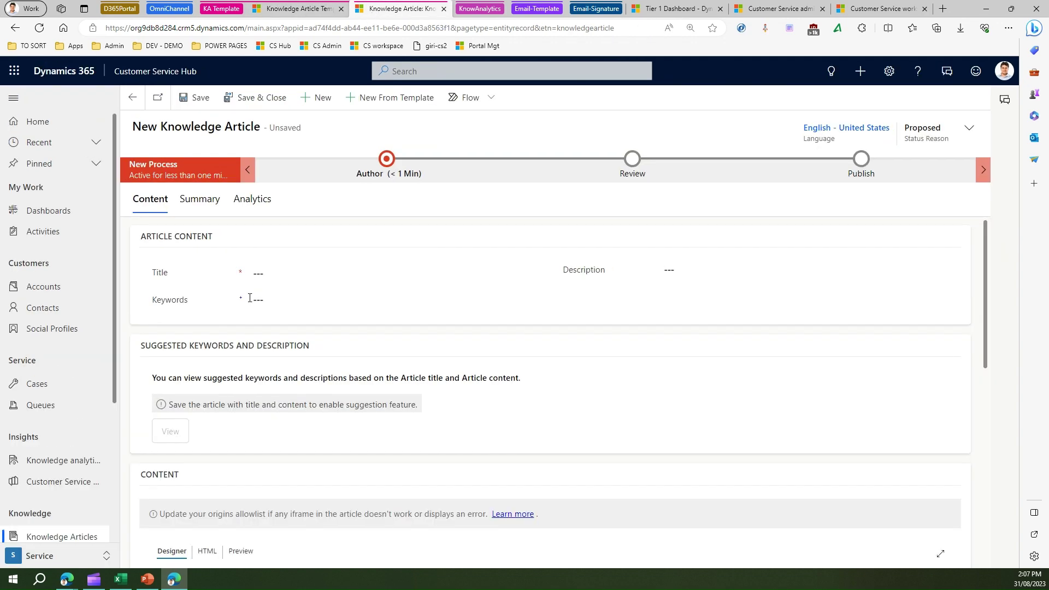
left_click(82, 536)
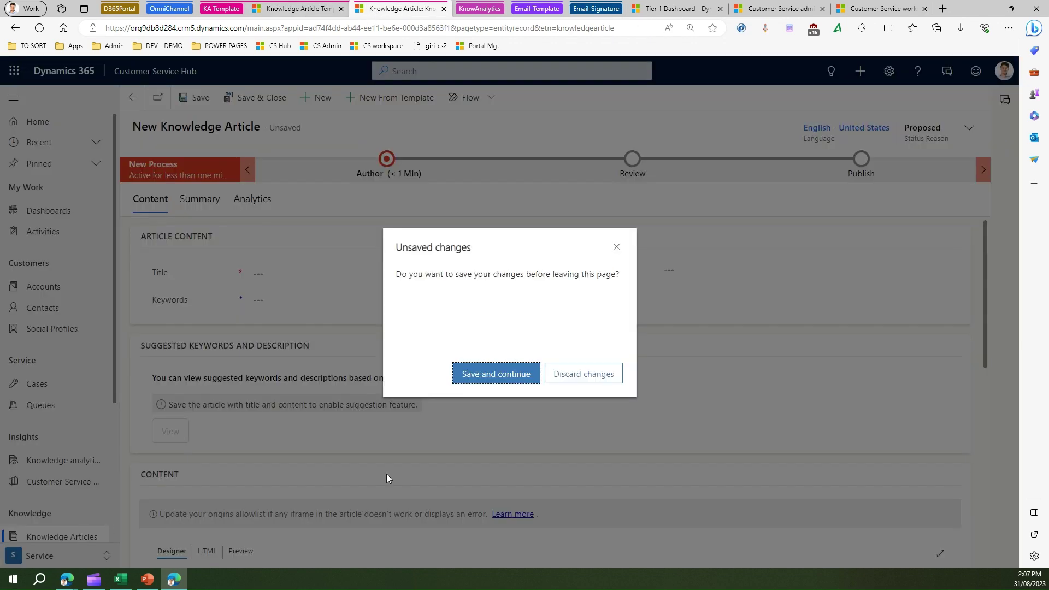
left_click(559, 384)
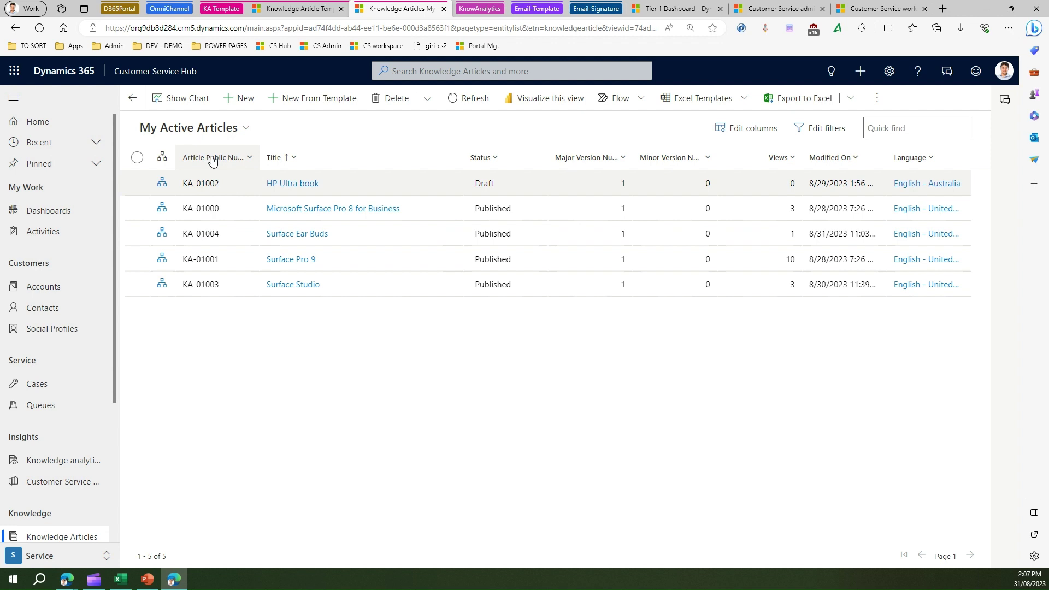
Create a new article from the Portal Authentication template
left_click(298, 97)
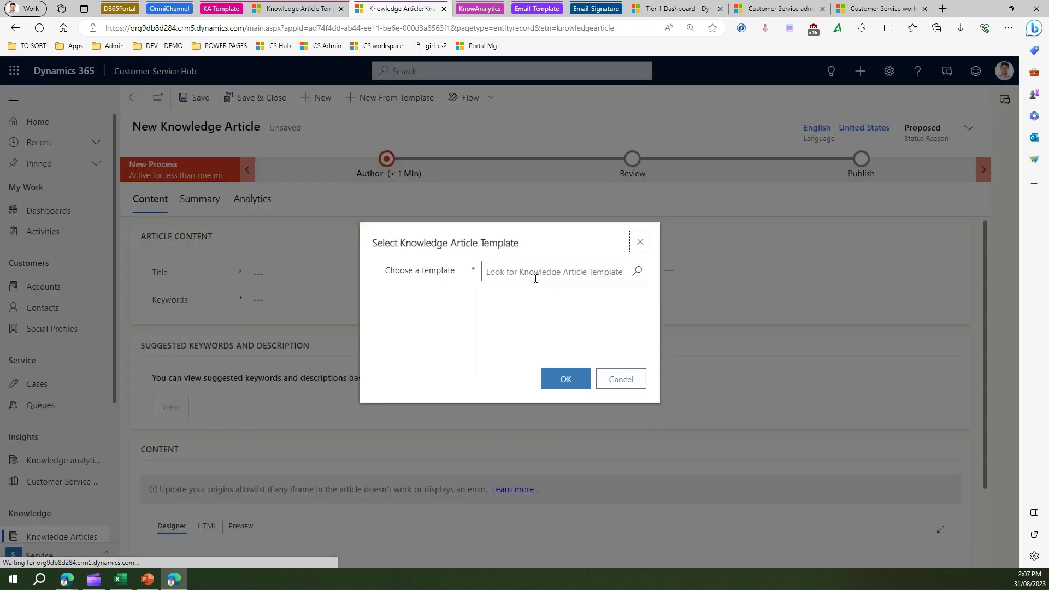
left_click(528, 273)
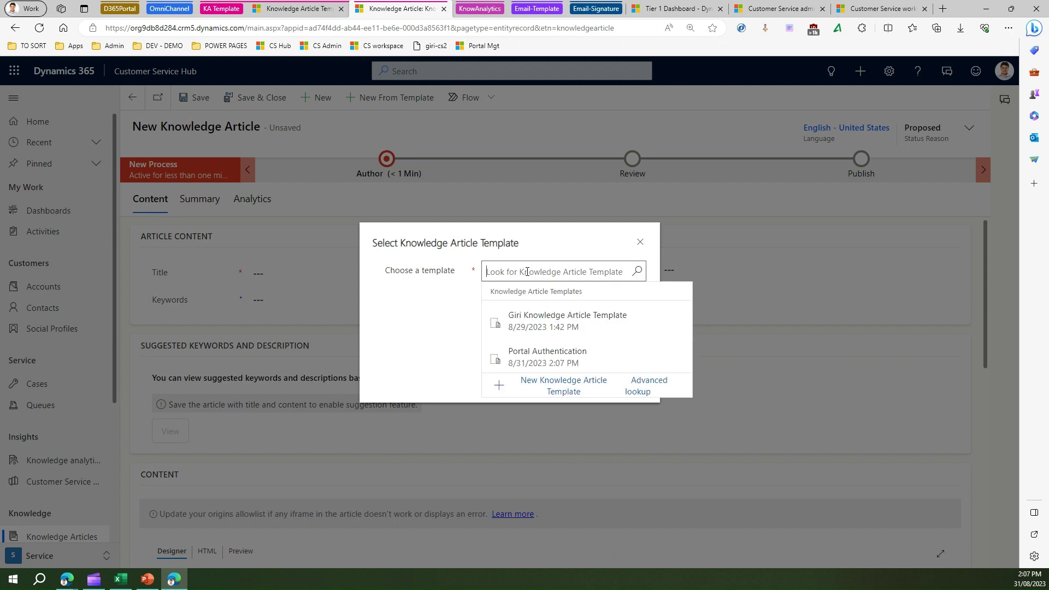
left_click(545, 357)
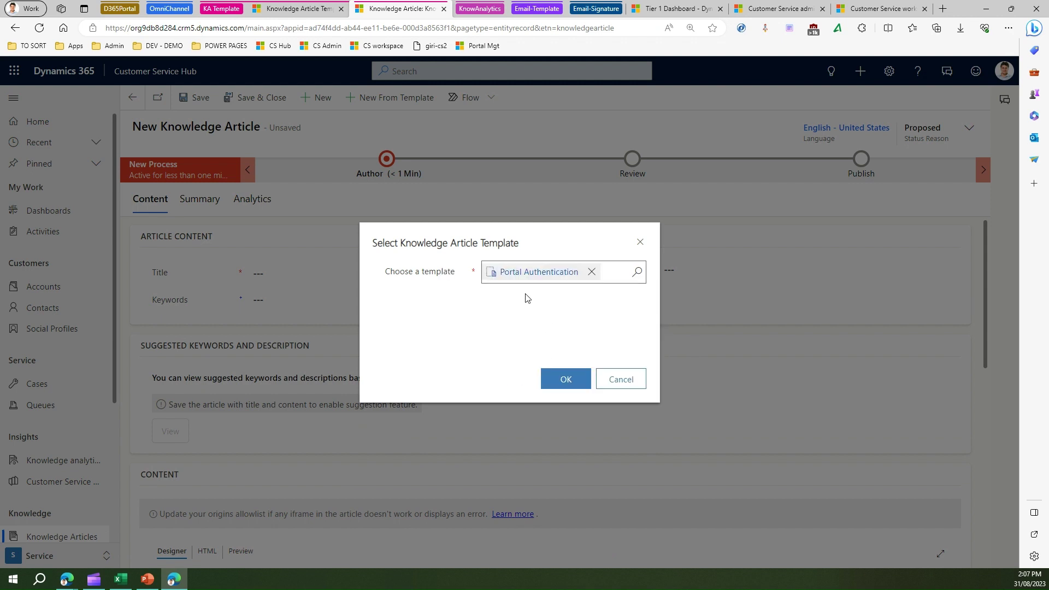
left_click(566, 381)
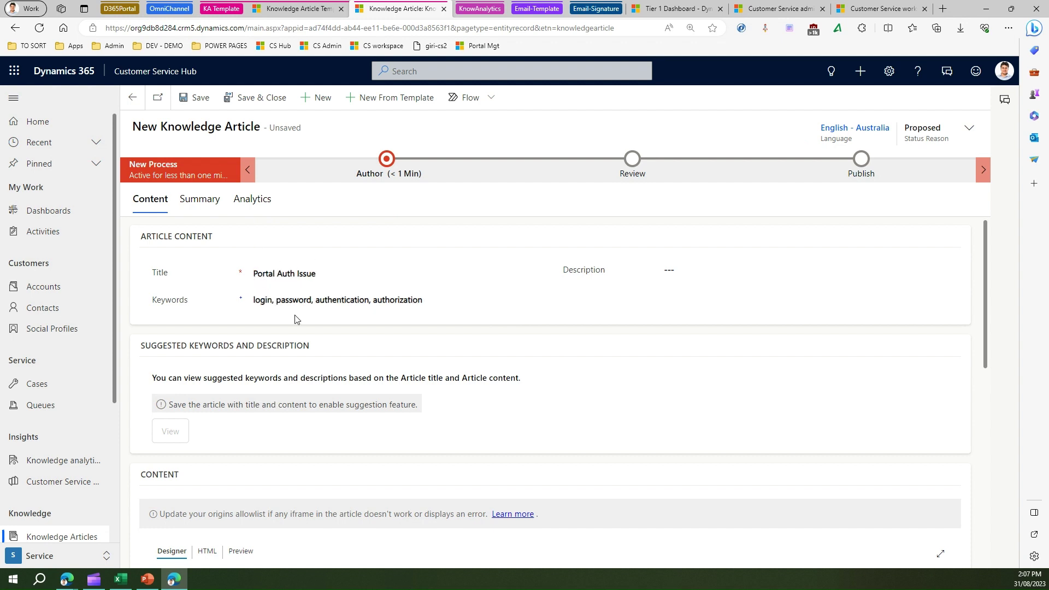
Replace the Introduction placeholder with 'This article is about portal authentication login error'
left_click_drag(983, 333, 1001, 466)
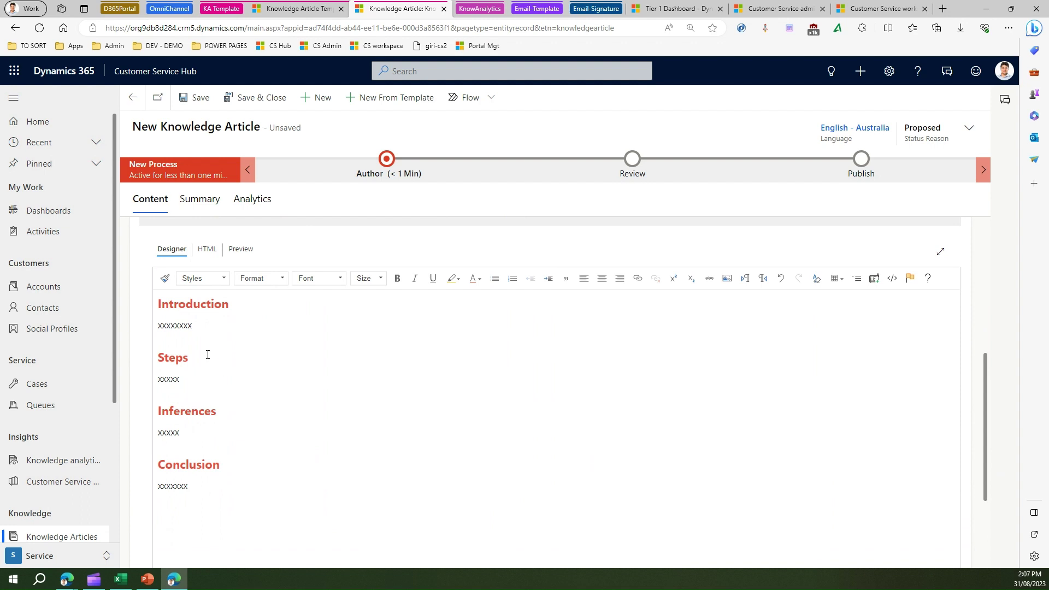
left_click_drag(194, 326, 146, 330)
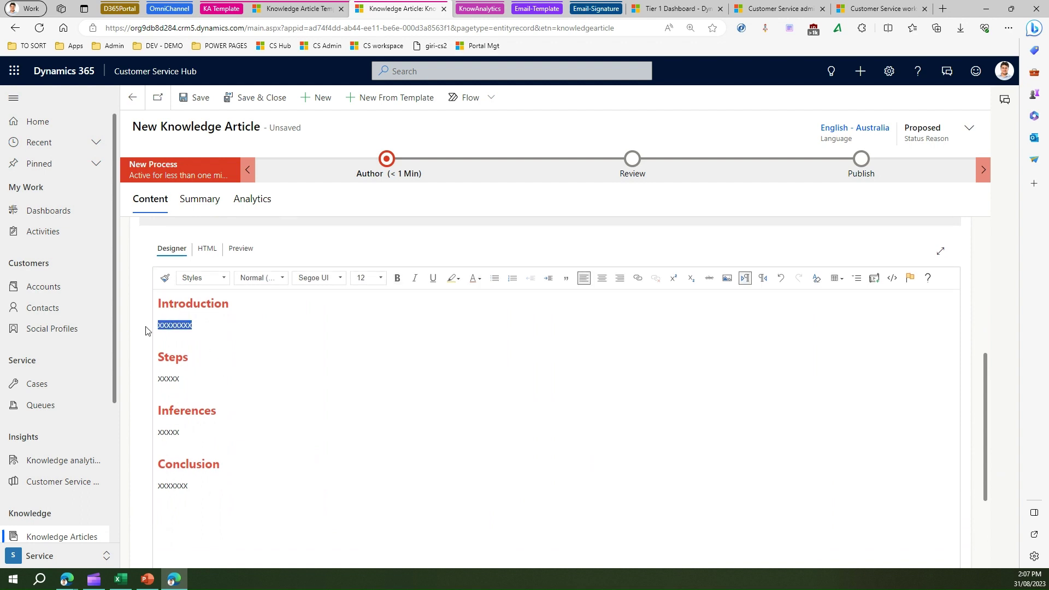
type("THis ar")
key("BackSpace")
key("BackSpace")
key("BackSpace")
key("BackSpace")
type("ghis")
type("his")
type(" article is about port")
type("al authent")
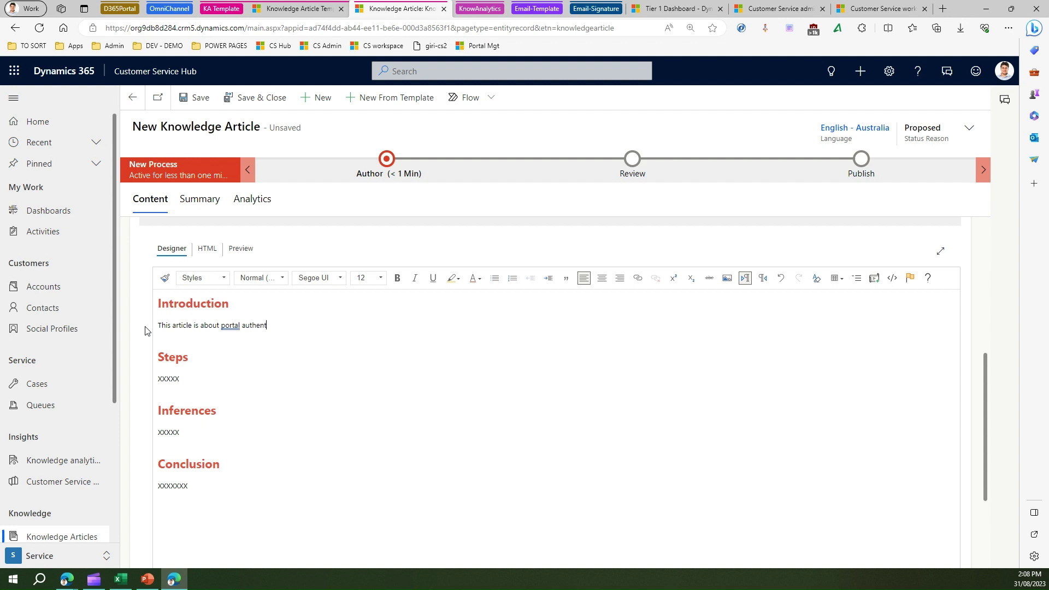
type("ication login error")
Replace the Steps placeholder with numbered lines 1., 2. and 3
left_click_drag(186, 378, 136, 382)
type("1.")
key("Return")
type("2")
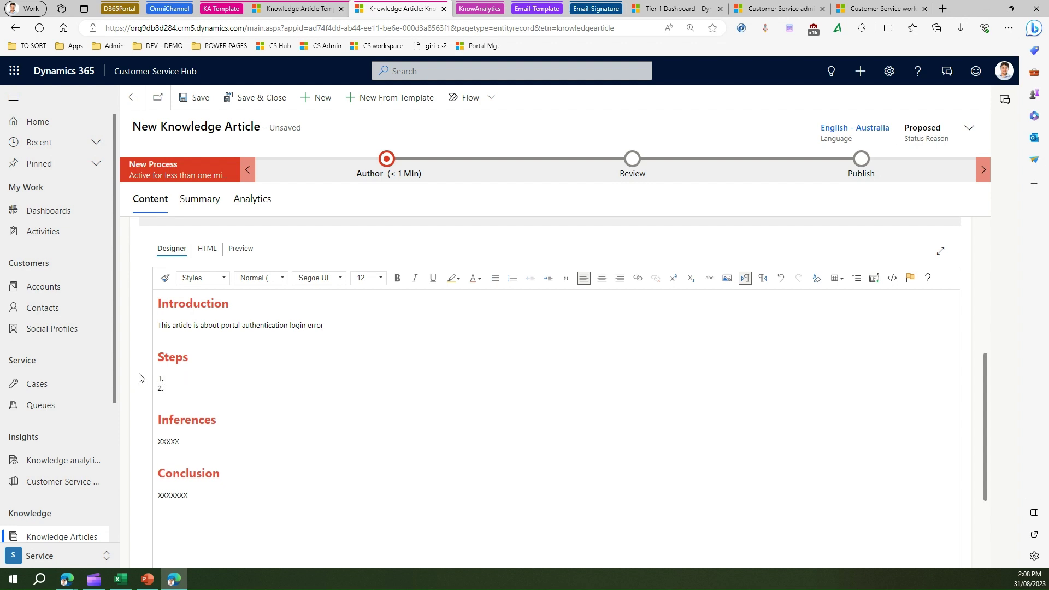
type(".")
key("Return")
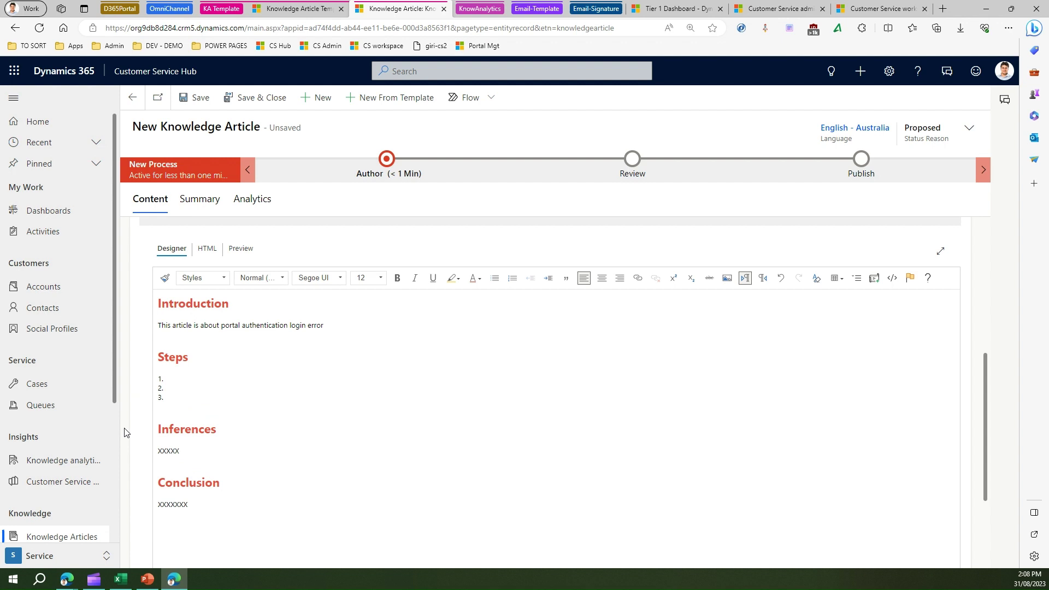
Append ' - Password Incorrect' to the title, making it 'Portal Auth Issue - Password Incorrect'
scroll(250, 323, "up", 5)
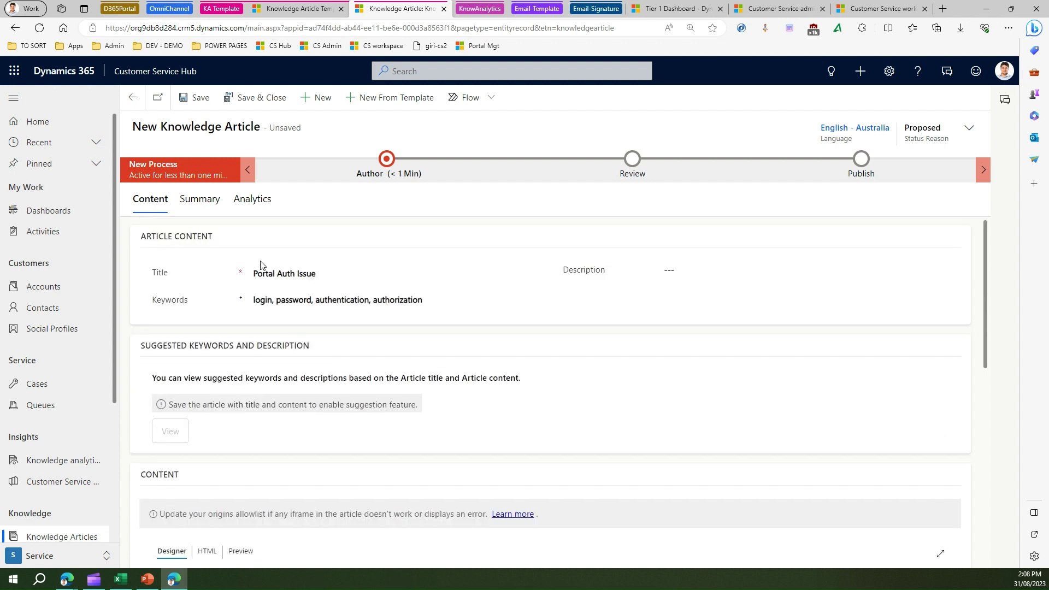
triple_click(330, 273)
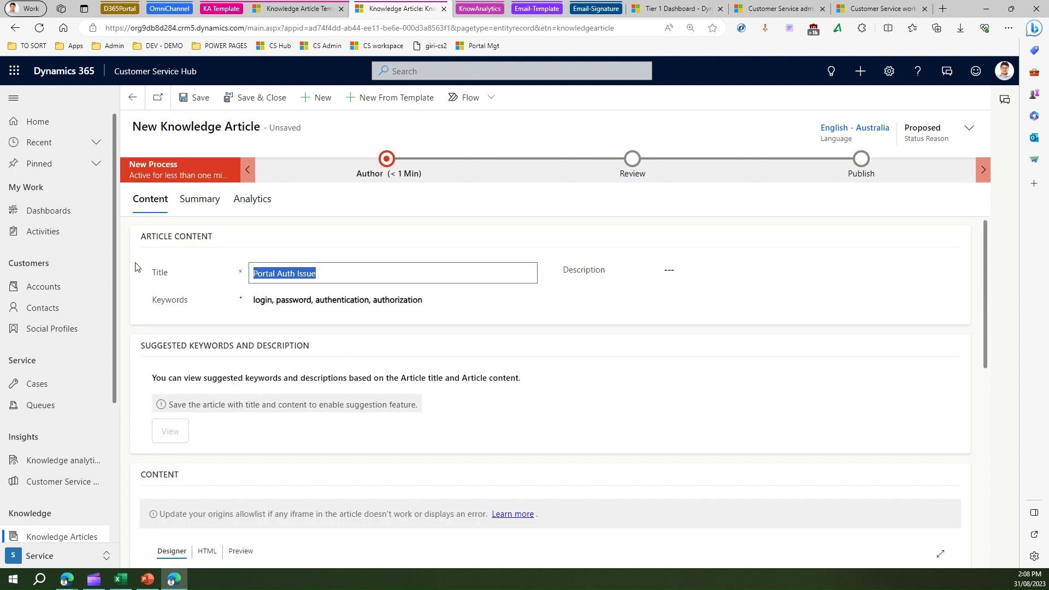
key("End")
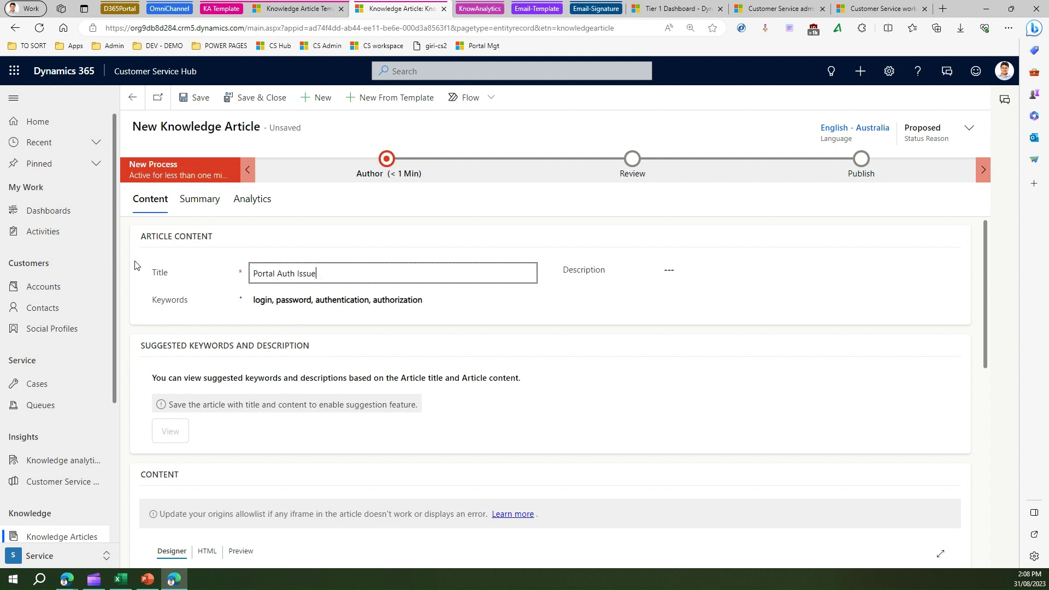
type("- Password Incorrect")
Copy the title into Description and save and close the article
triple_click(404, 269)
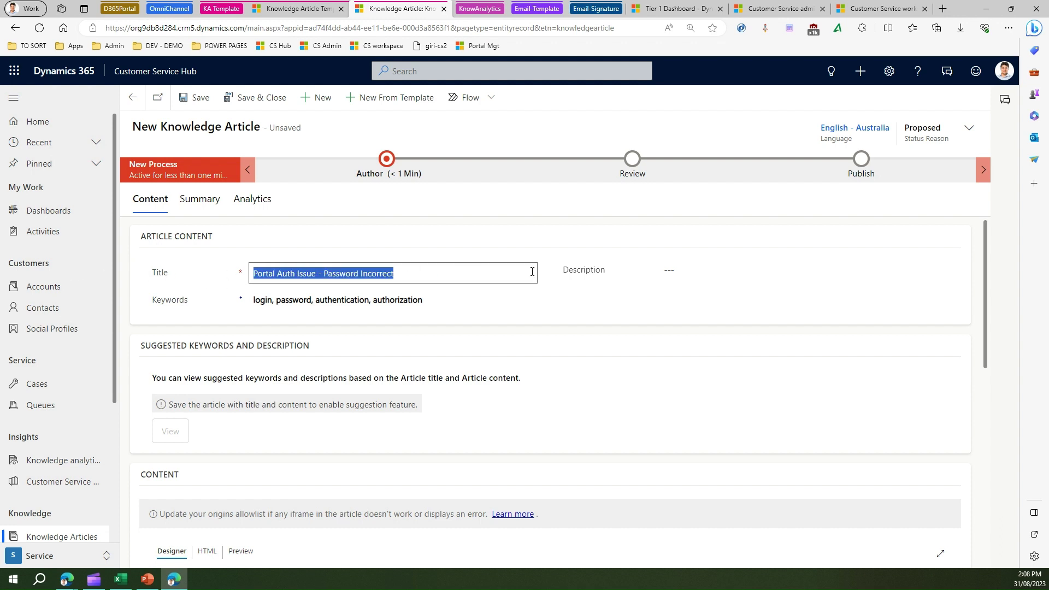
key("ctrl+c")
left_click(686, 269)
key("ctrl+v")
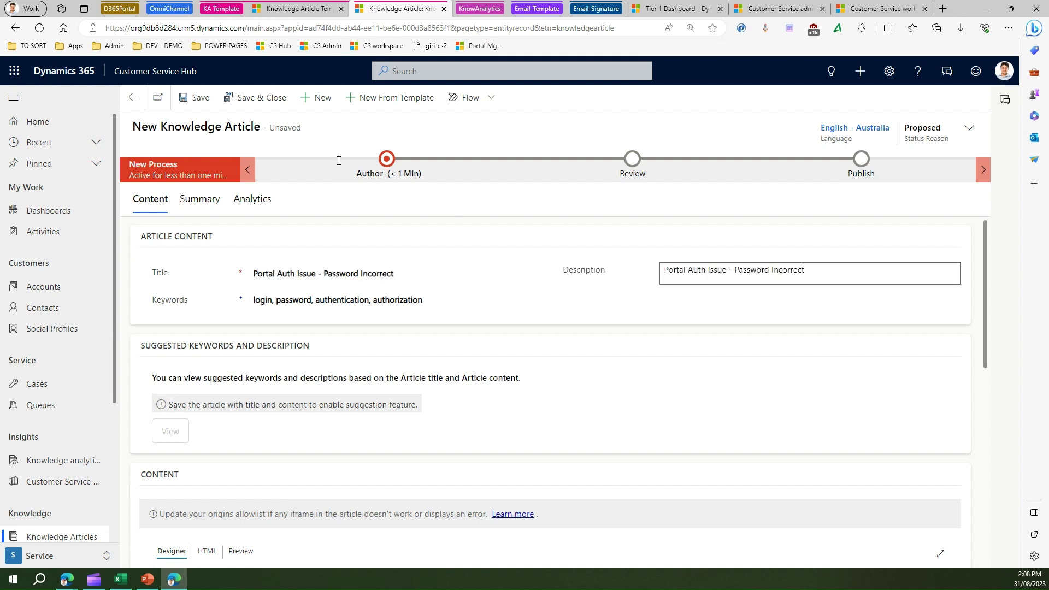
left_click(234, 101)
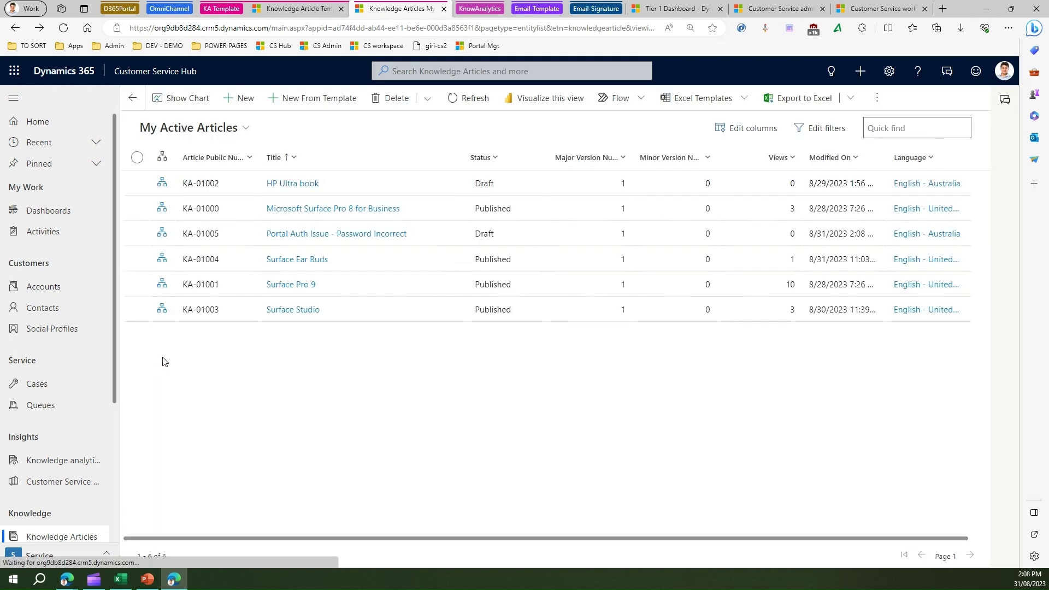
Reopen 'Portal Auth Issue - Password Incorrect' from My Active Articles and scroll through its content
left_click(327, 235)
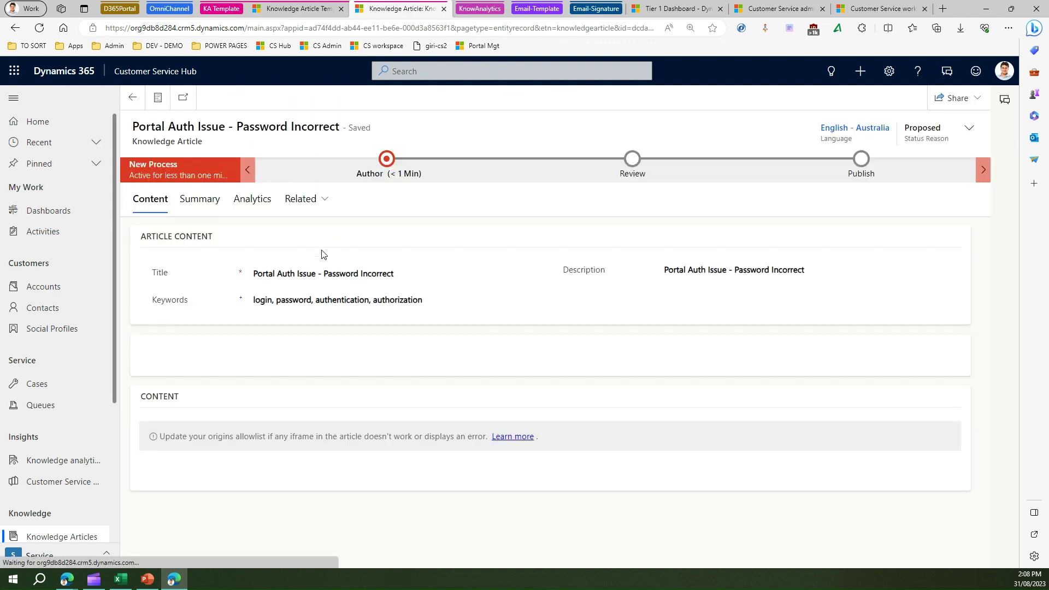
scroll(277, 368, "down", 2)
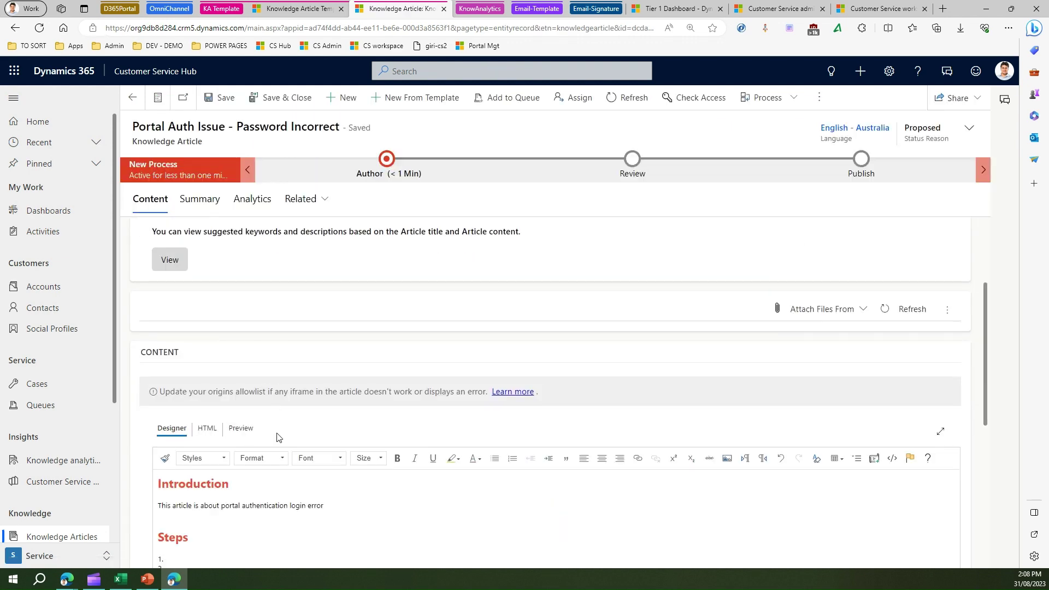
scroll(238, 485, "down", 5)
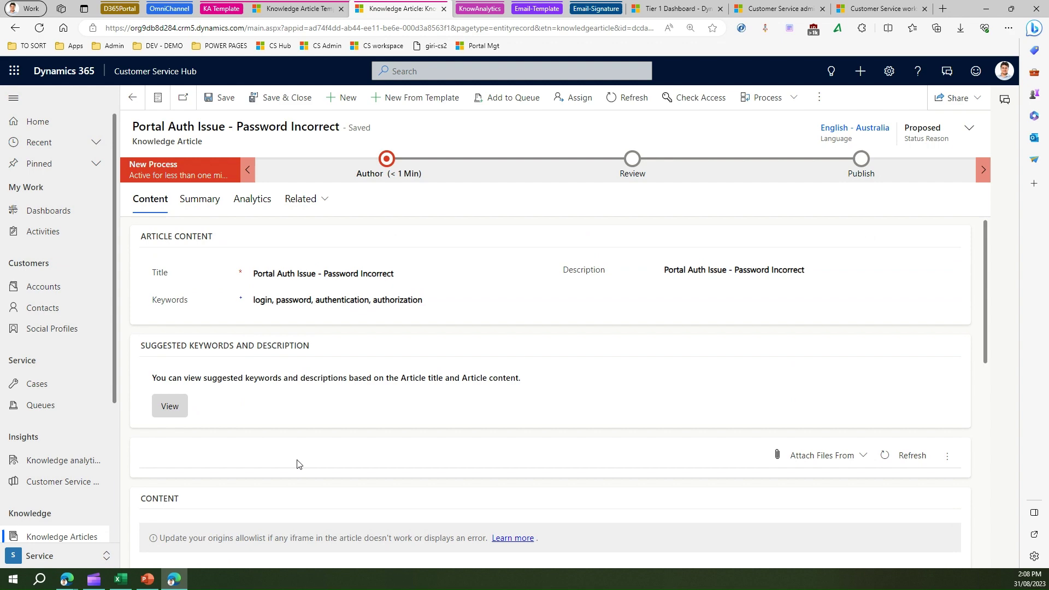
left_click_drag(983, 274, 987, 230)
Review the Summary fields, including status reason Proposed, version 1.0 and the Subject publish setting
left_click(206, 204)
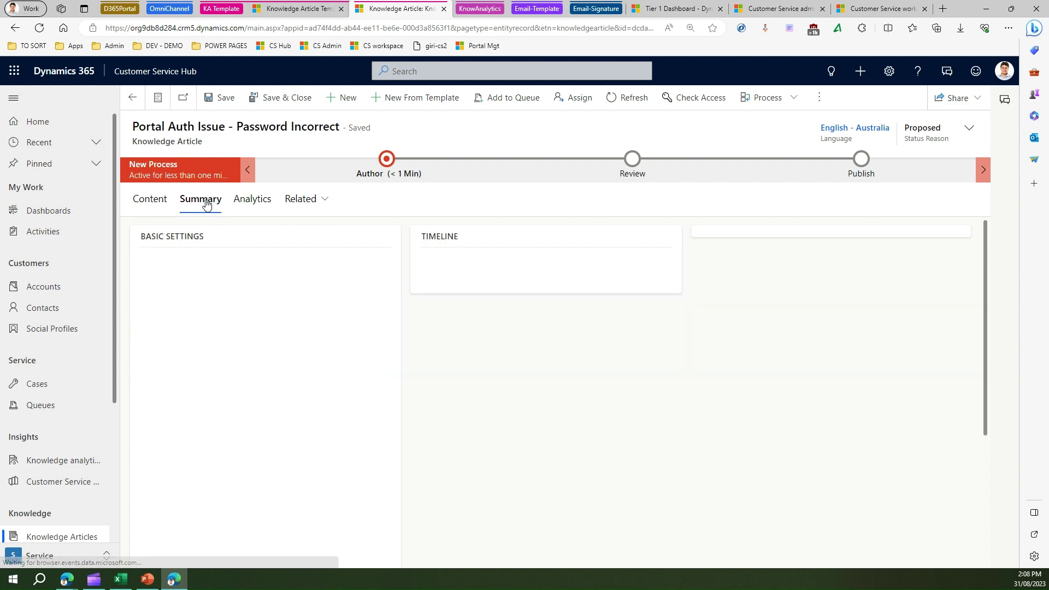
scroll(333, 421, "down", 5)
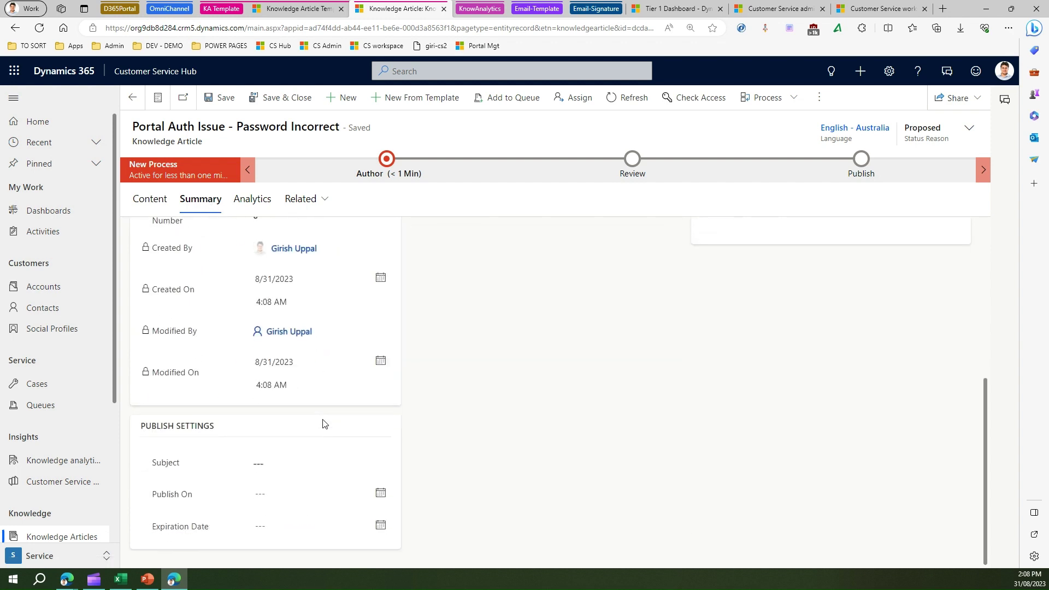
left_click(262, 467)
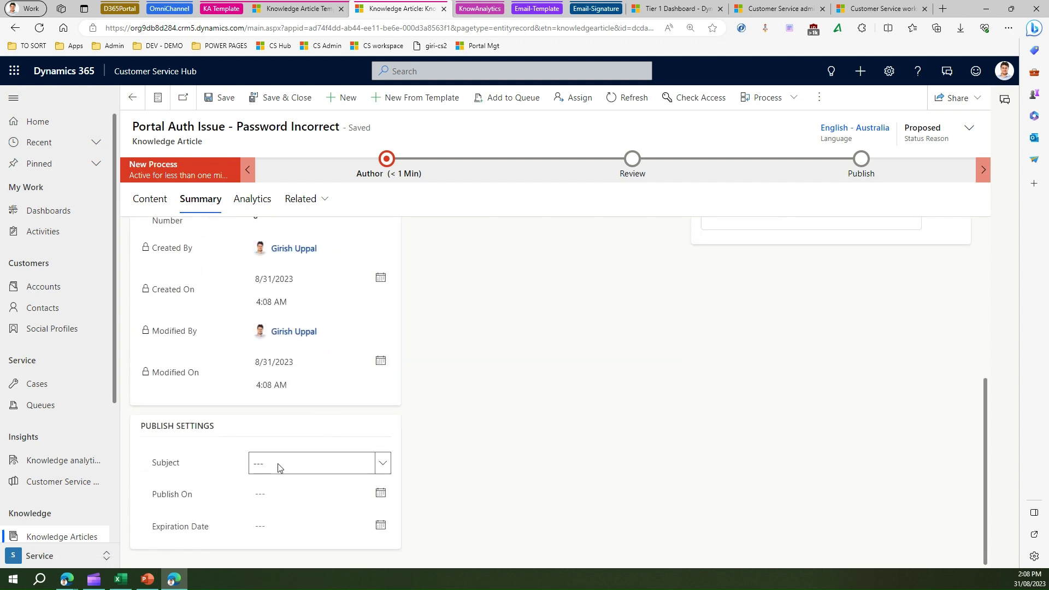
scroll(352, 433, "up", 5)
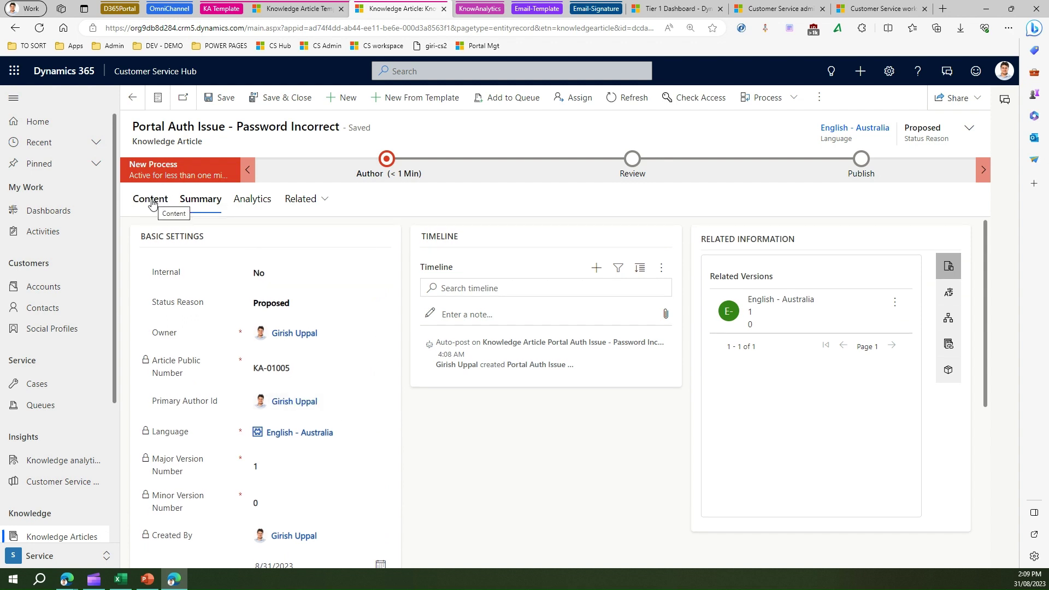
left_click(301, 8)
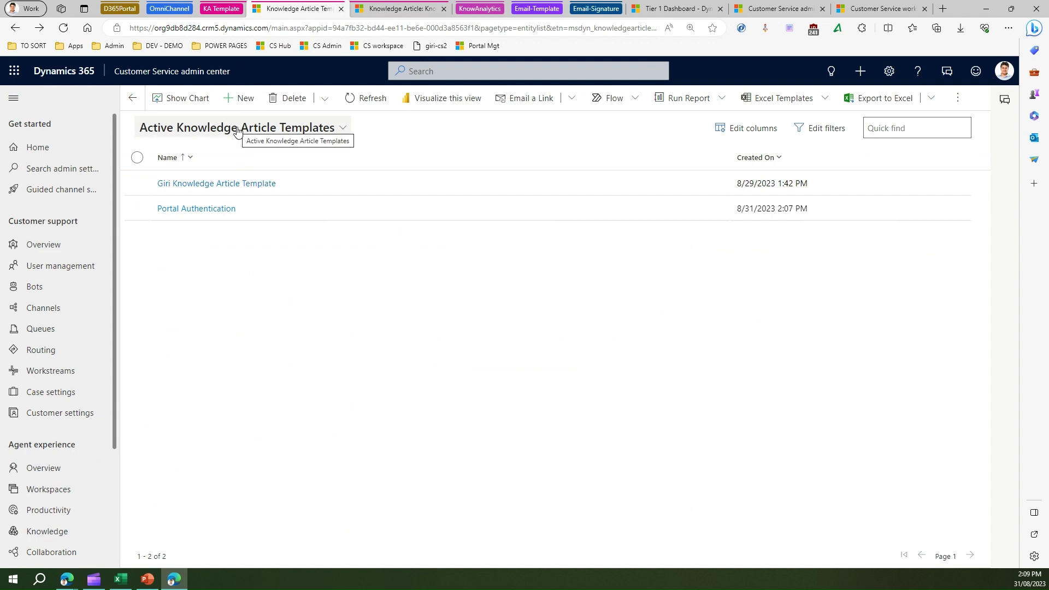
left_click(392, 9)
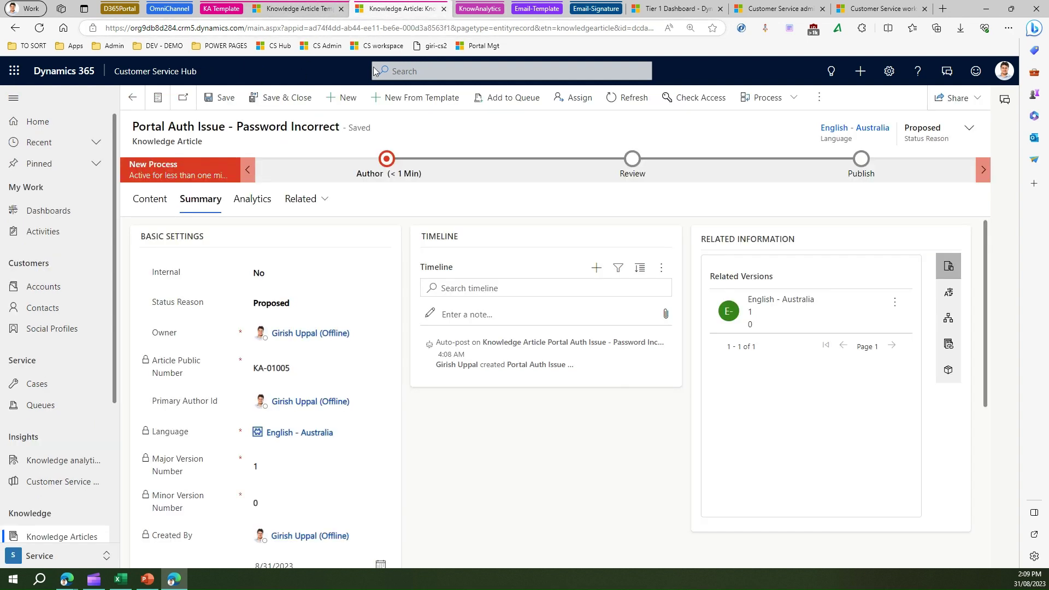